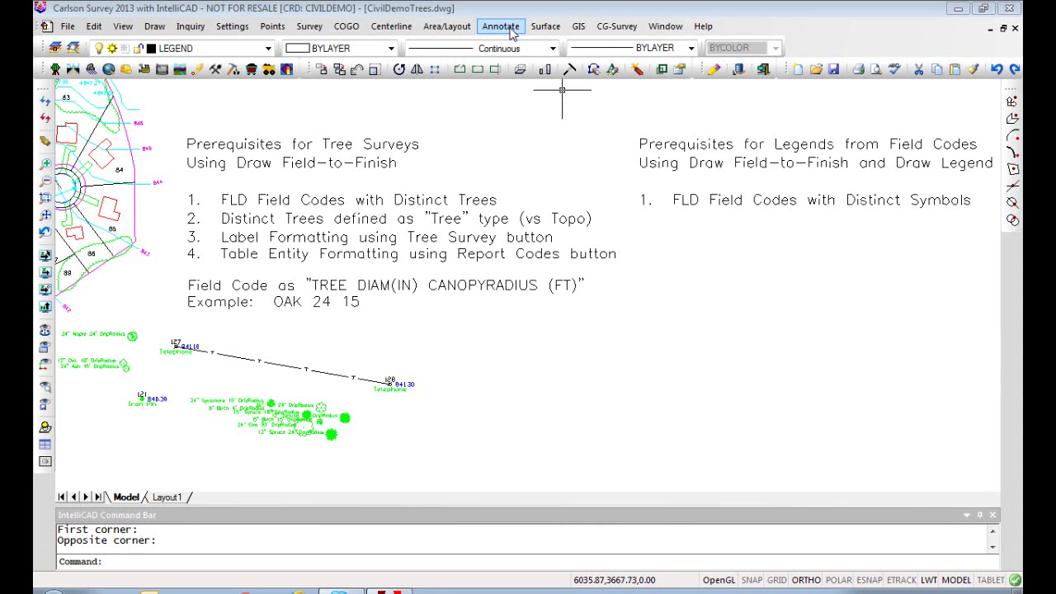
# - From Draw Legend, create a new CivilDemoTrees.LGD file, overwriting the existing one
pyautogui.click(501, 27)
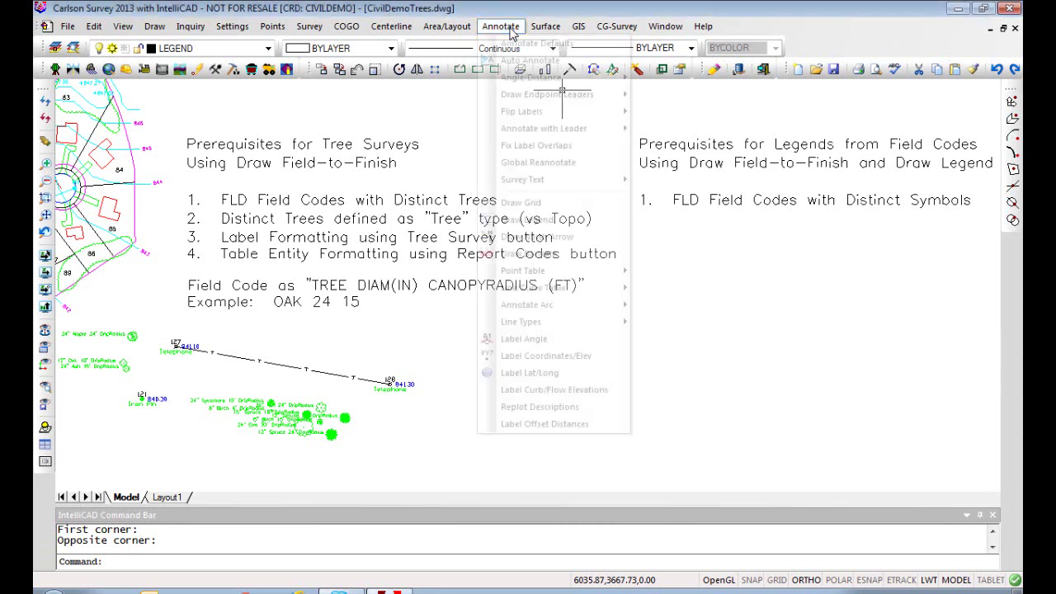
pyautogui.click(532, 222)
pyautogui.click(228, 147)
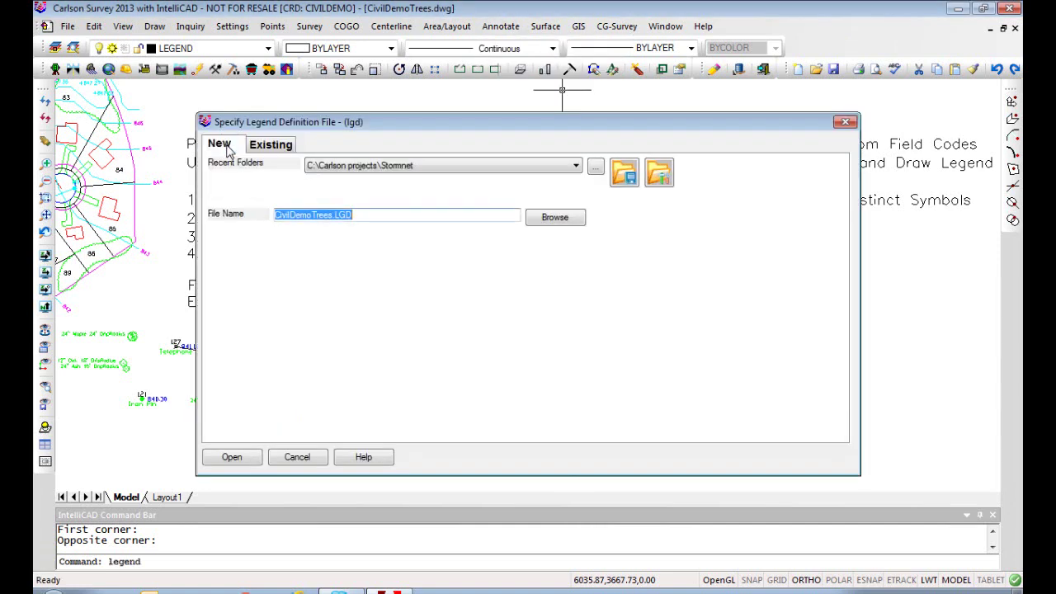
pyautogui.click(232, 456)
pyautogui.click(583, 354)
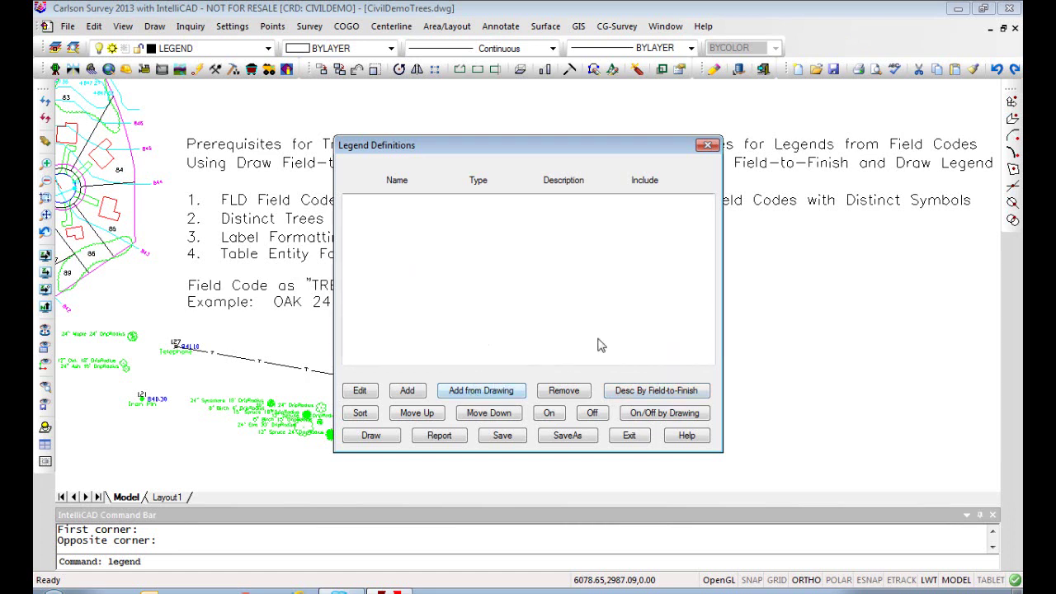
# - Window-select the tree points to add symbols TREE7, TREE17, TREE34, TREE8 and TREE16
pyautogui.click(467, 399)
pyautogui.click(364, 448)
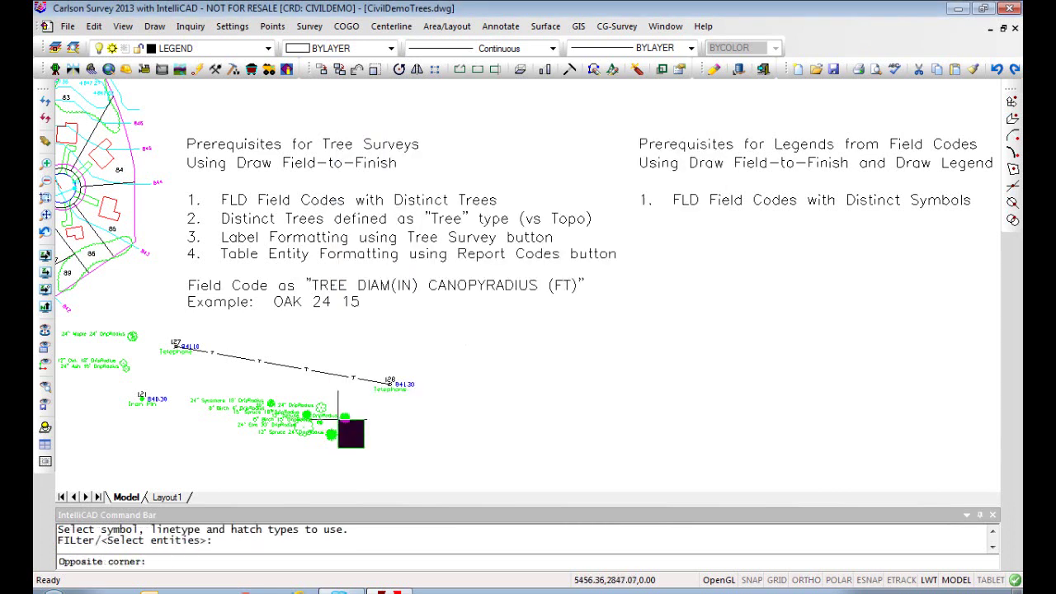
pyautogui.click(188, 391)
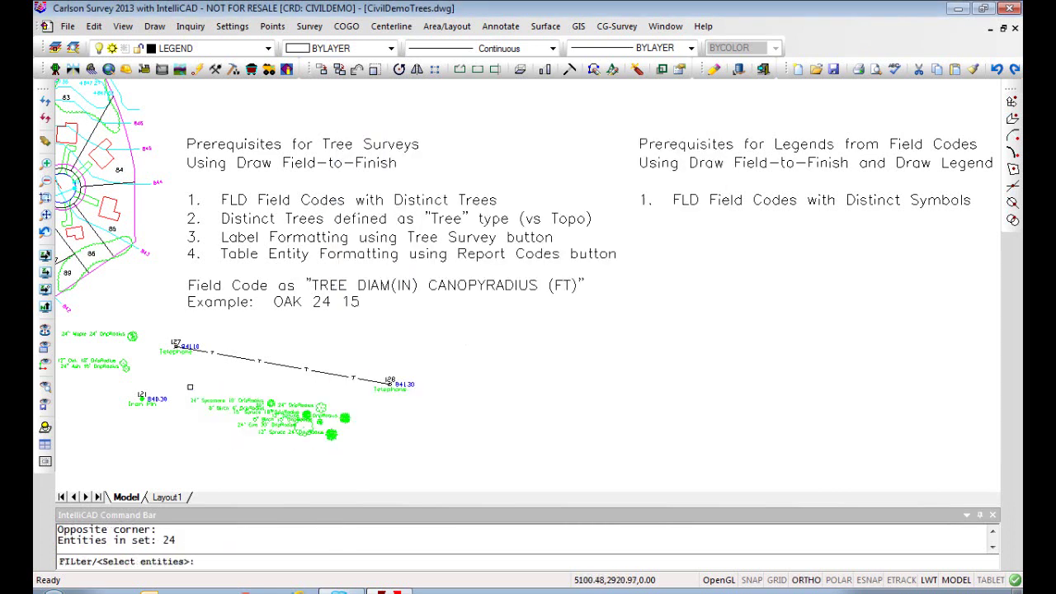
pyautogui.press('Return')
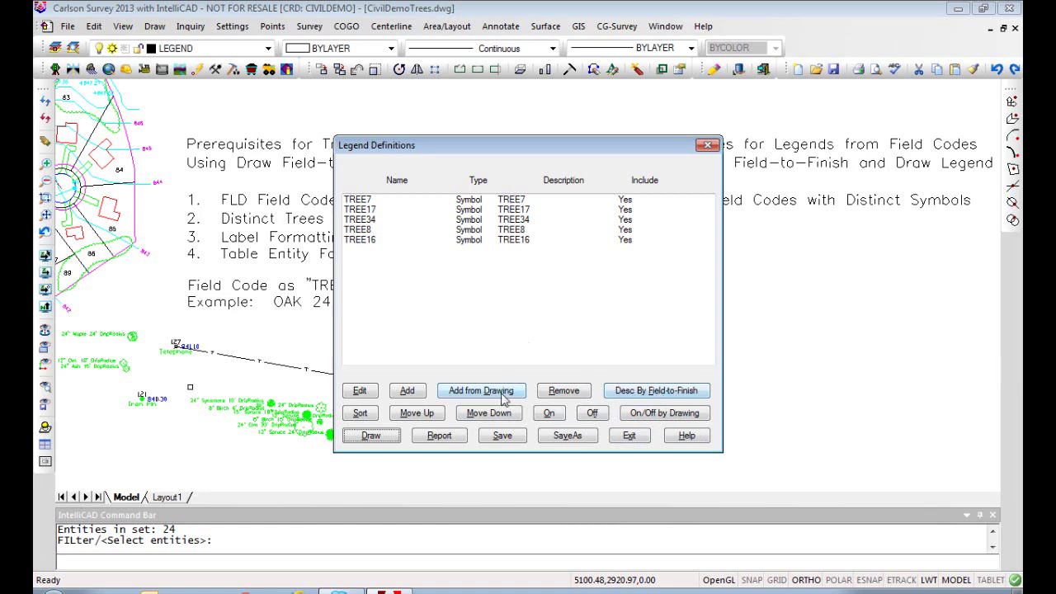
# - Fill the five tree descriptions from the Test5.fld field-to-finish codes
pyautogui.click(638, 393)
pyautogui.click(235, 348)
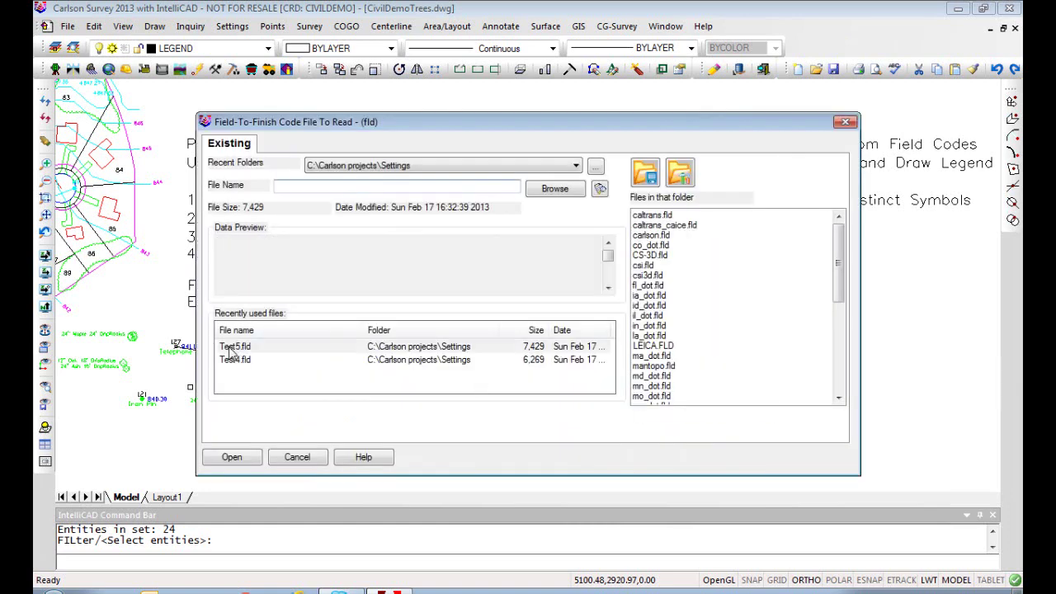
pyautogui.click(232, 459)
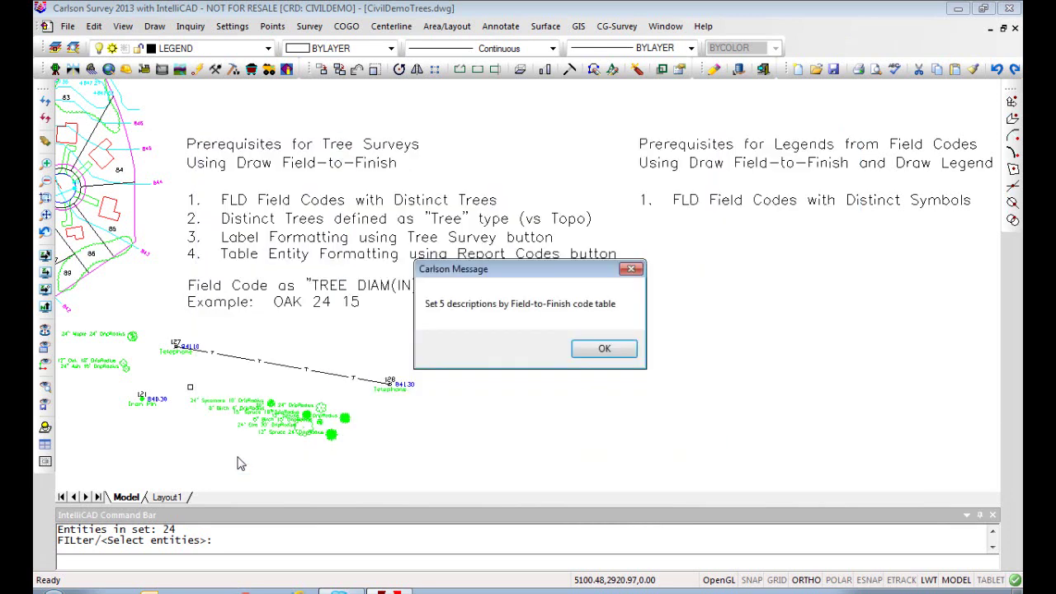
pyautogui.click(604, 352)
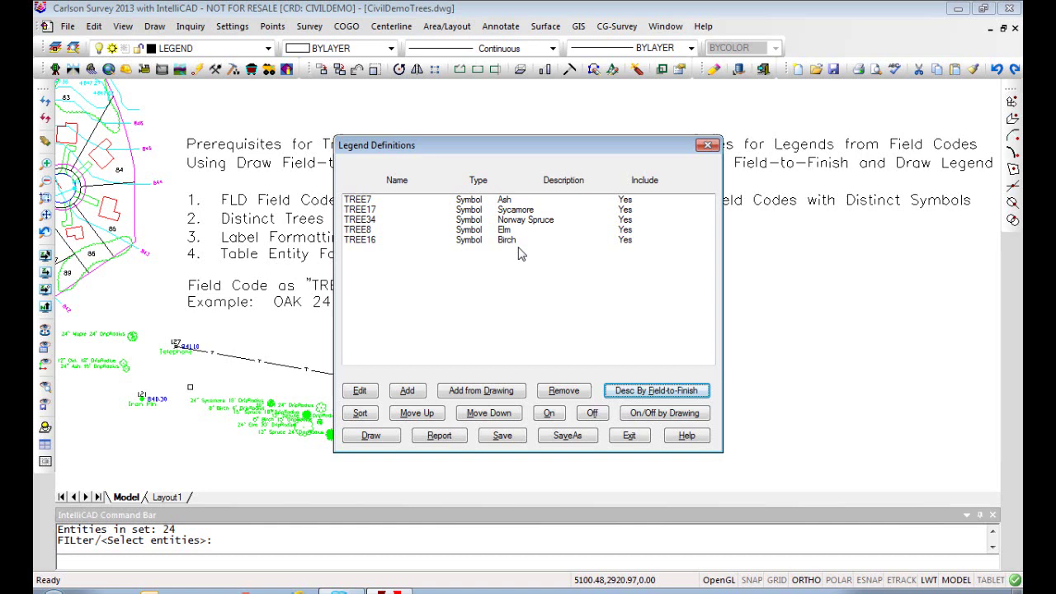
# - Draw the legend at an upper-left point beside the trees and exit the definitions
pyautogui.click(370, 437)
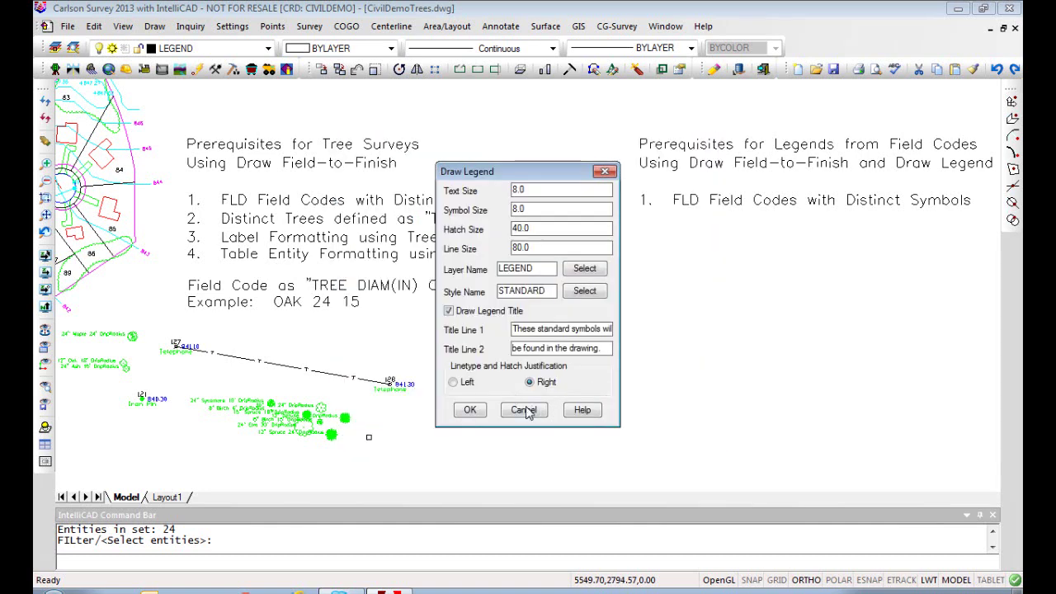
pyautogui.click(470, 410)
pyautogui.click(659, 299)
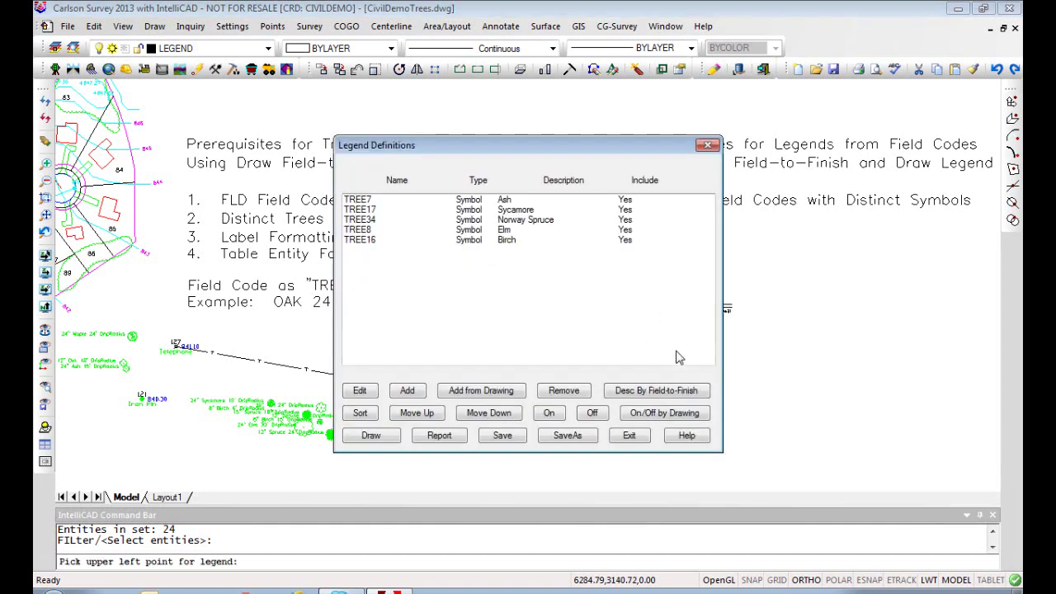
pyautogui.click(633, 441)
pyautogui.scroll(5, 697, 355)
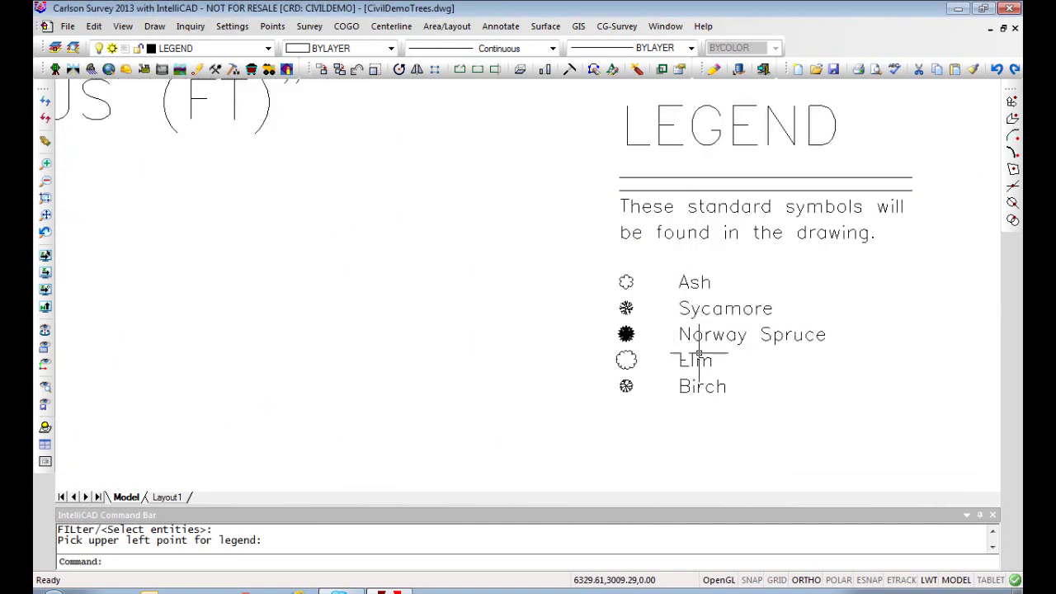
pyautogui.scroll(-3, 698, 354)
pyautogui.scroll(-3, 530, 377)
pyautogui.moveTo(445, 372); pyautogui.dragTo(544, 346, button='middle')
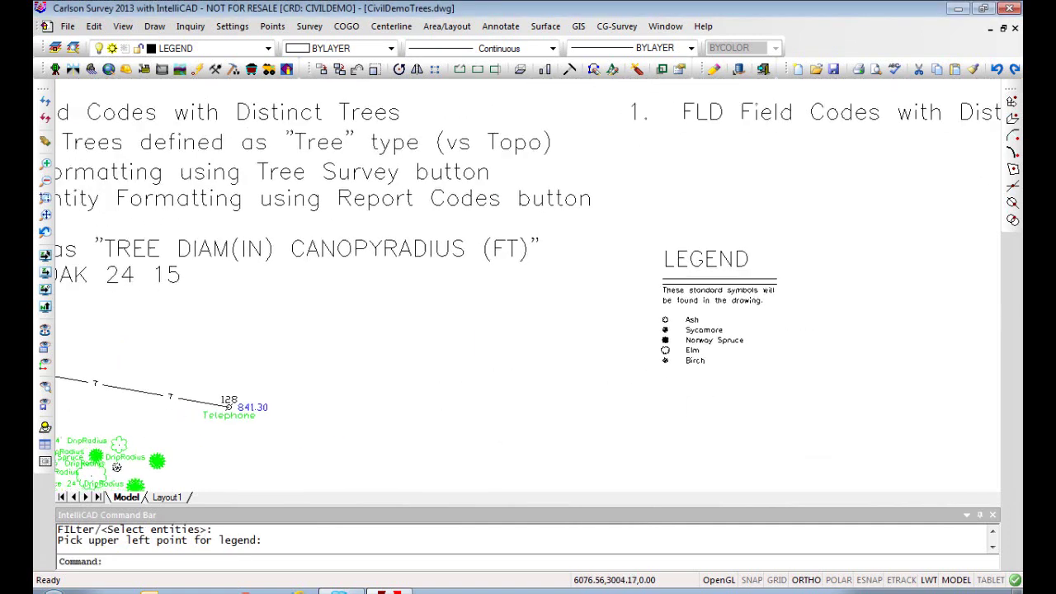
pyautogui.moveTo(268, 452)
pyautogui.mouseDown(button='middle')
pyautogui.moveTo(466, 384)
pyautogui.moveTo(558, 371)
pyautogui.moveTo(451, 388)
pyautogui.mouseUp(button='middle')
pyautogui.moveTo(853, 333); pyautogui.dragTo(789, 365, button='middle')
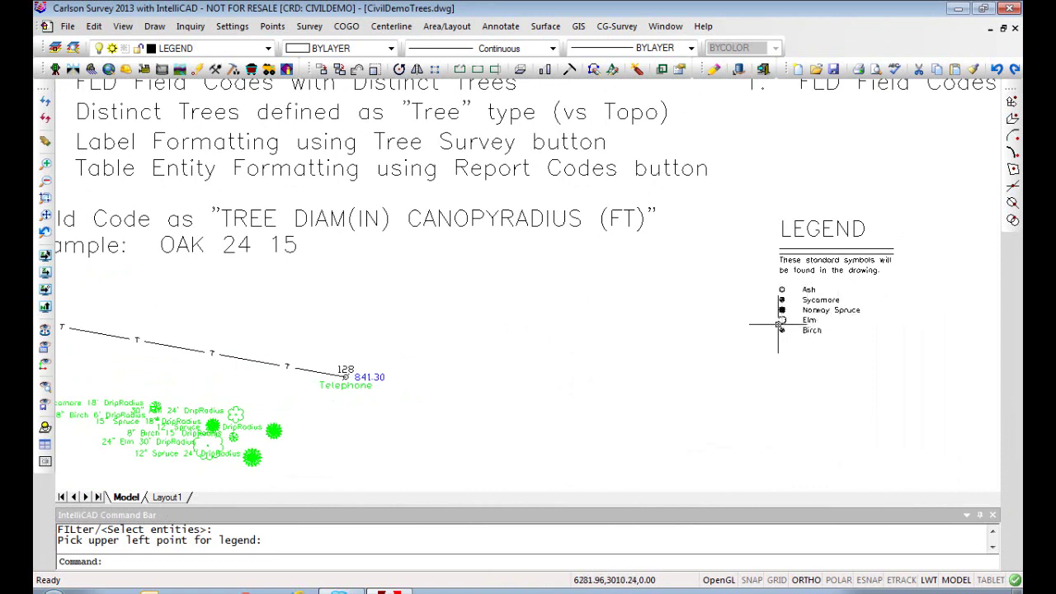
# - Open the Test5.fld code table and review the NSPR Norway Spruce code using TREE34
pyautogui.click(272, 26)
pyautogui.moveTo(310, 26)
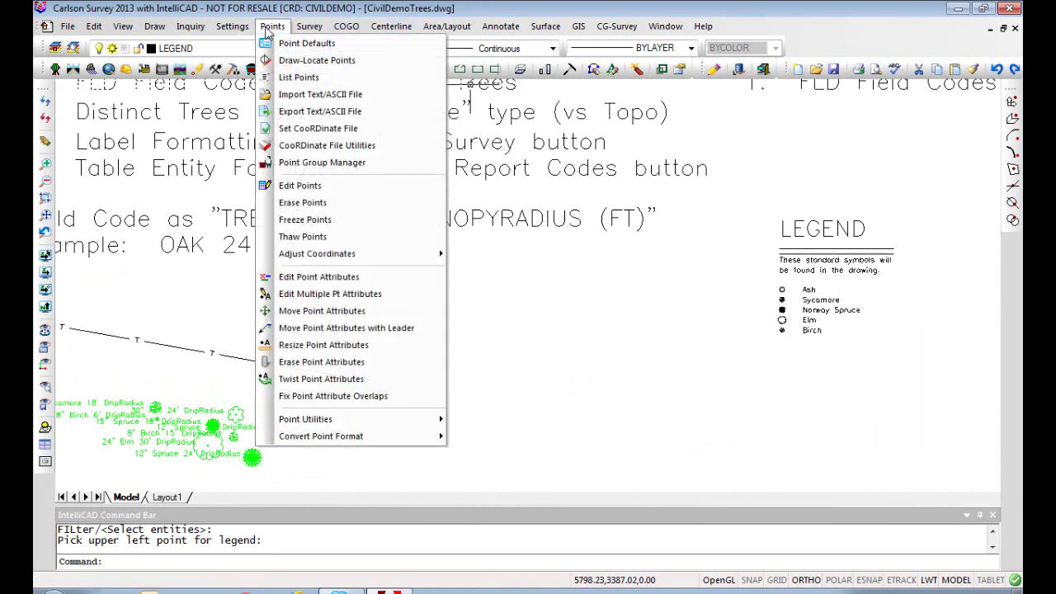
pyautogui.click(354, 140)
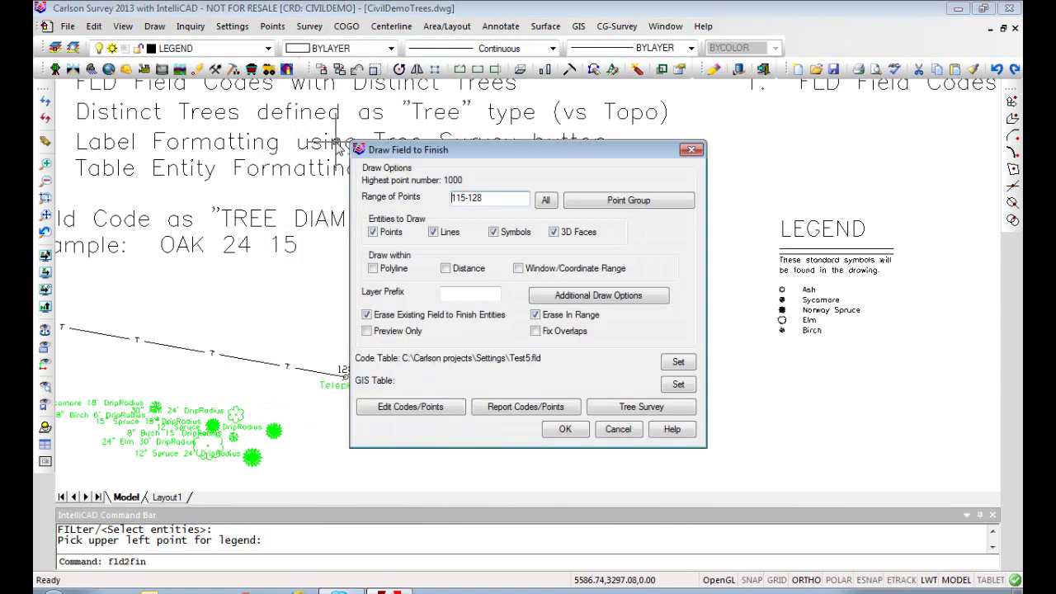
pyautogui.click(400, 409)
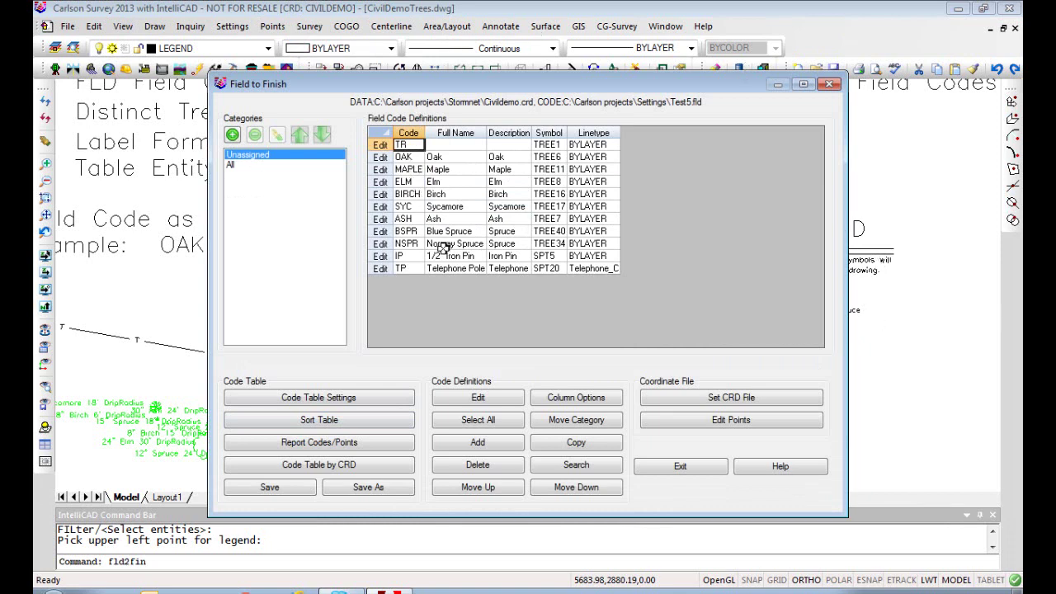
pyautogui.click(413, 245)
pyautogui.click(483, 400)
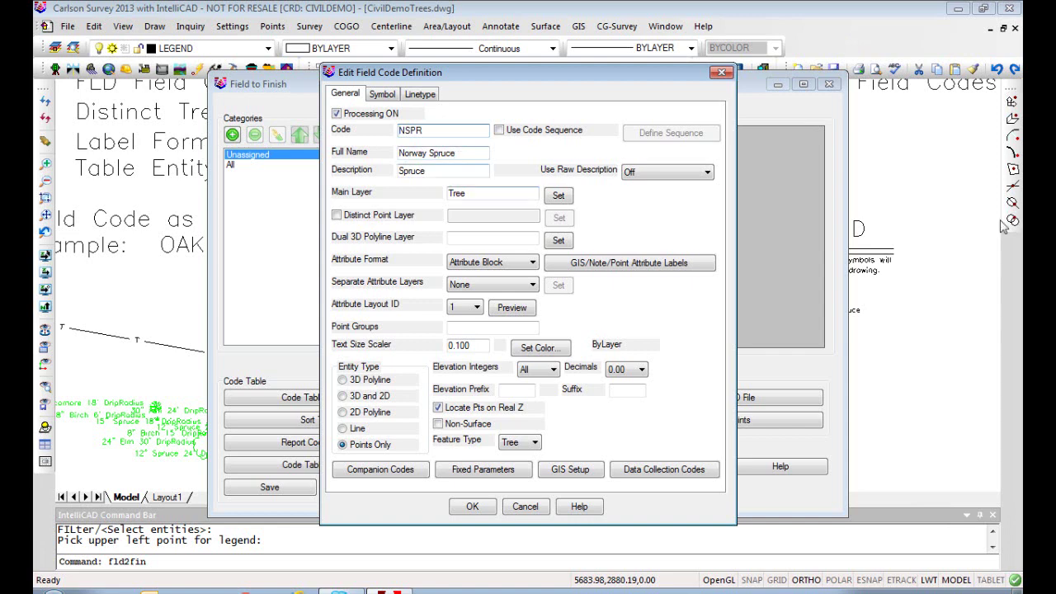
pyautogui.click(471, 506)
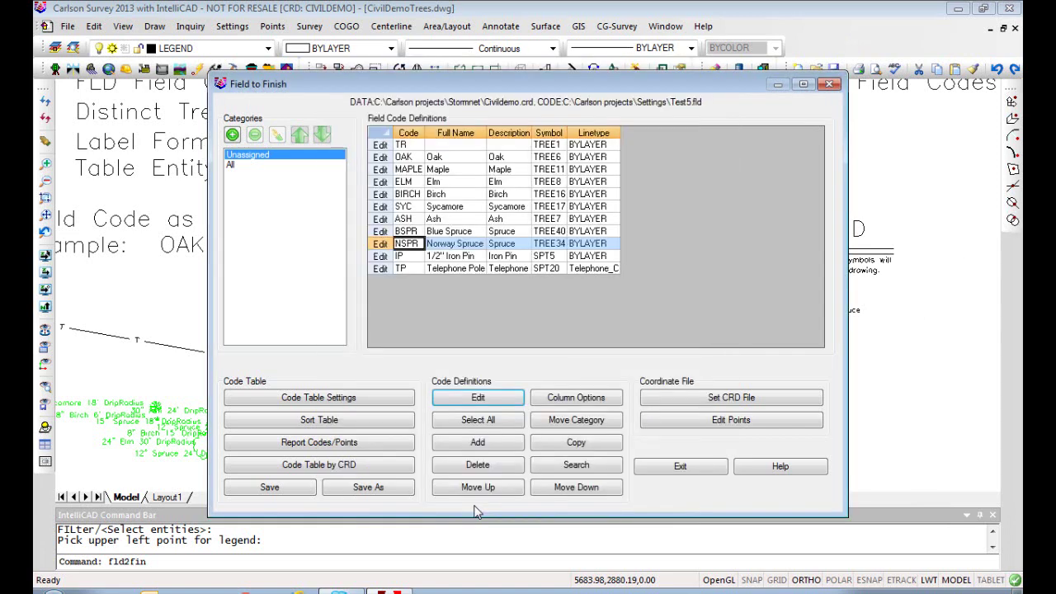
# - Review the TP Telephone Pole symbol and linetype, then exit the code table without saving
pyautogui.click(401, 268)
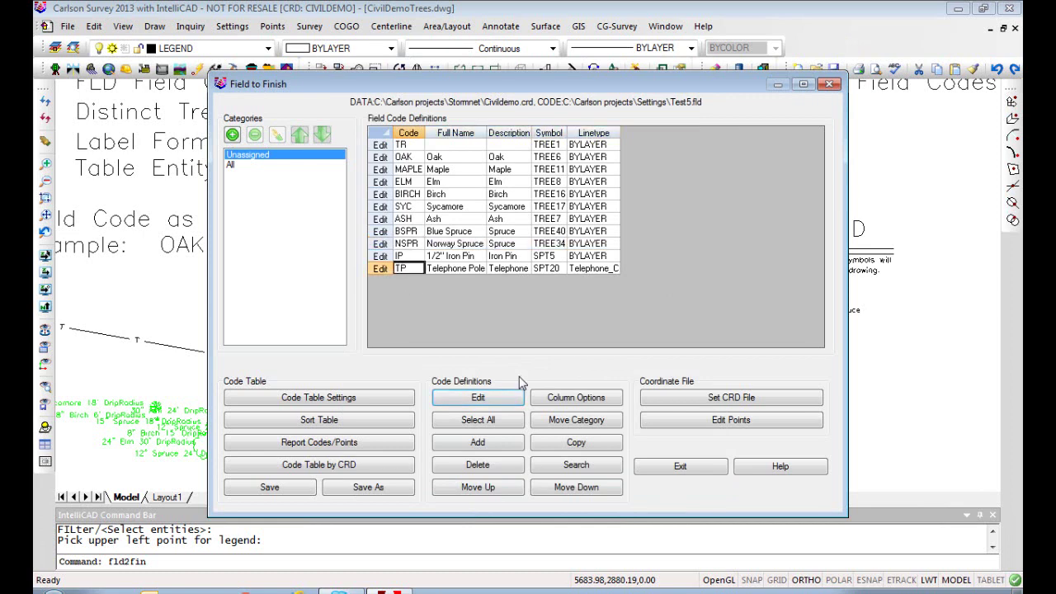
pyautogui.click(479, 399)
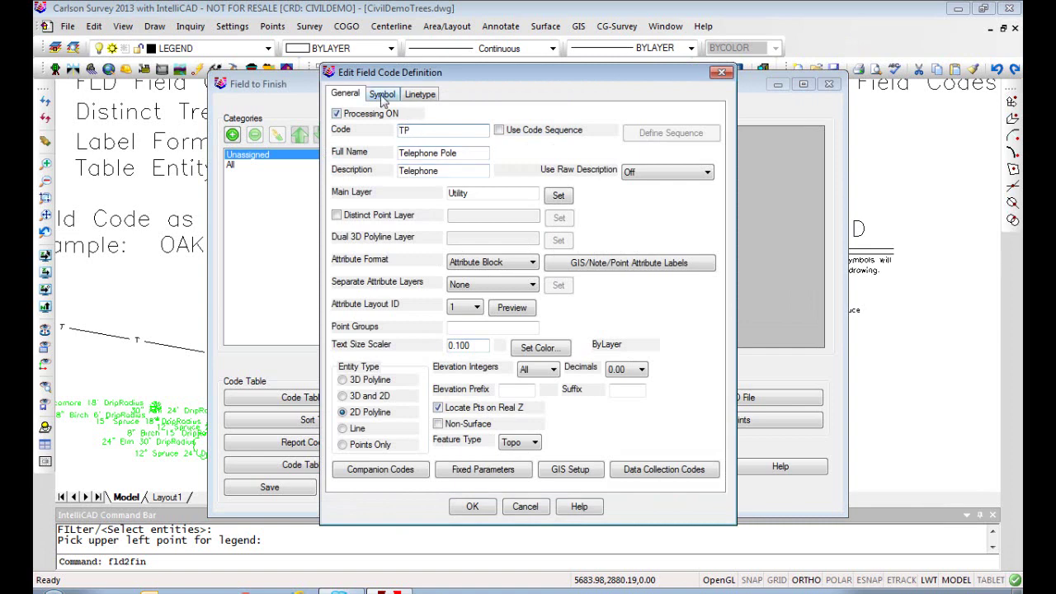
pyautogui.click(382, 95)
pyautogui.click(419, 94)
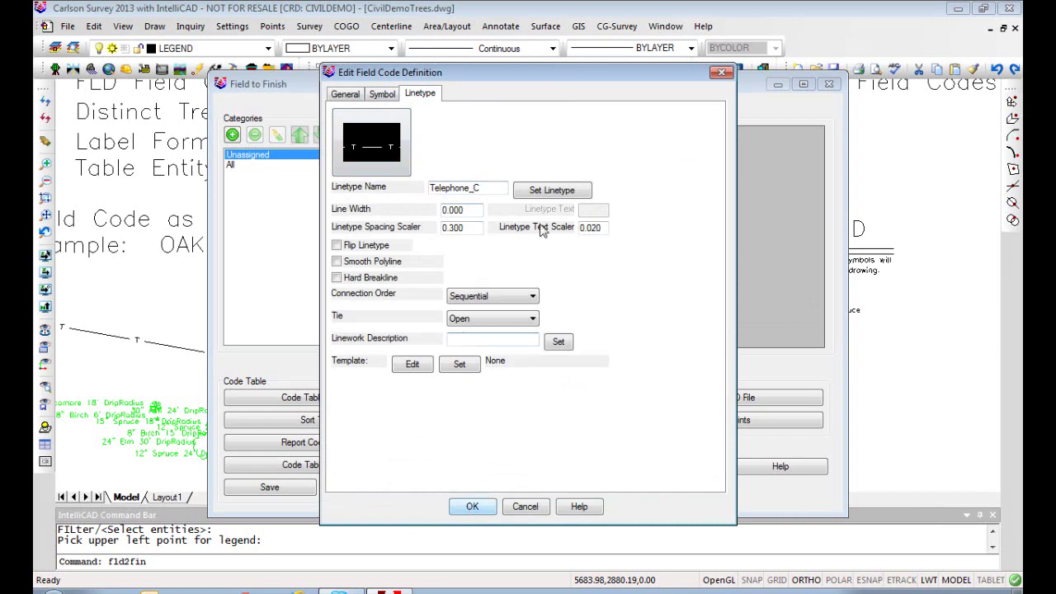
pyautogui.click(473, 506)
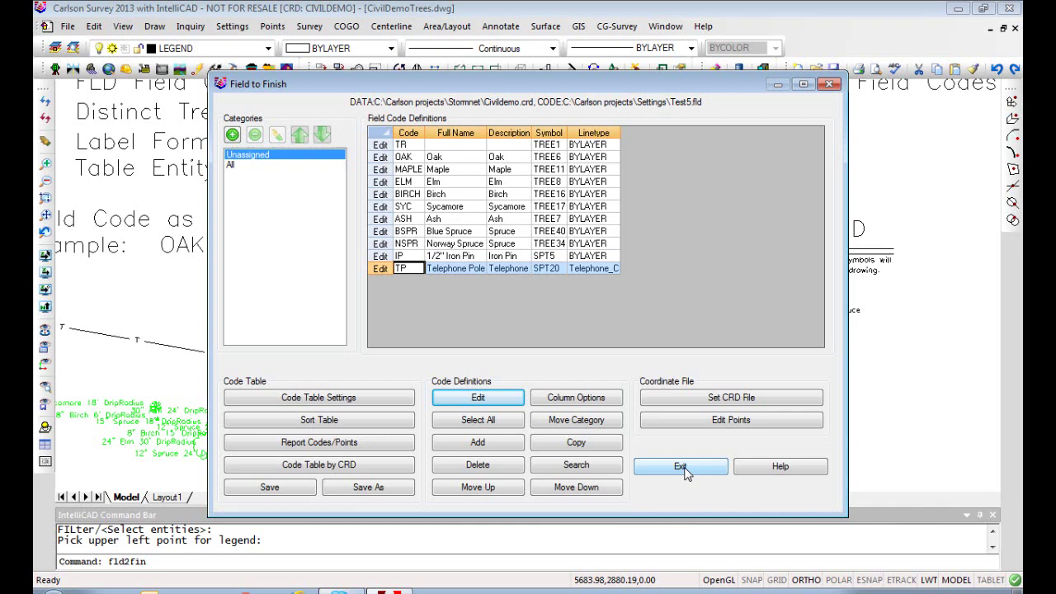
pyautogui.click(681, 467)
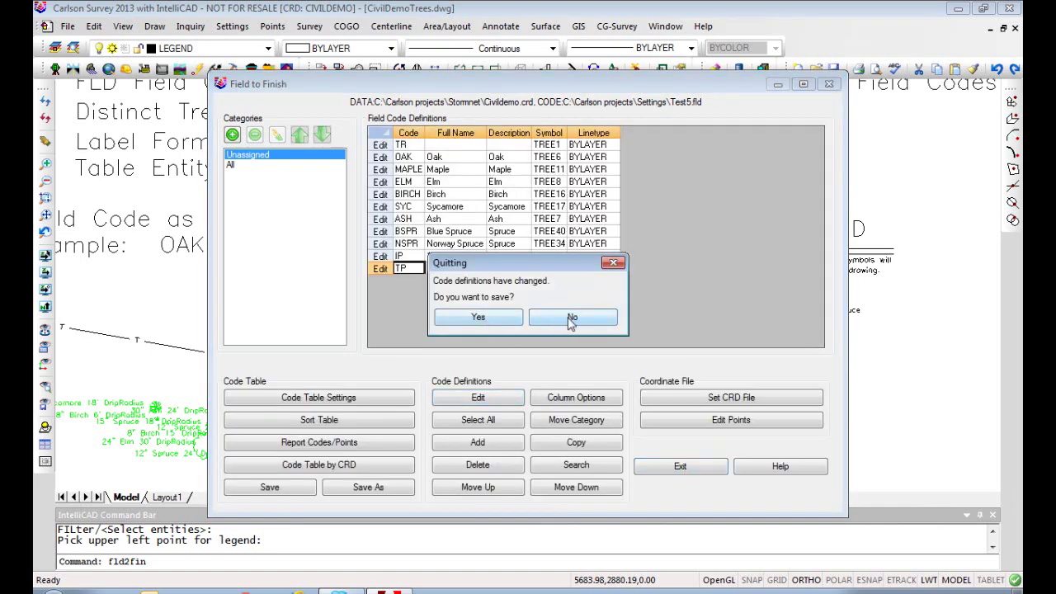
pyautogui.click(571, 320)
# - Cancel Draw Field to Finish and erase the drawn tree LEGEND with E
pyautogui.click(613, 430)
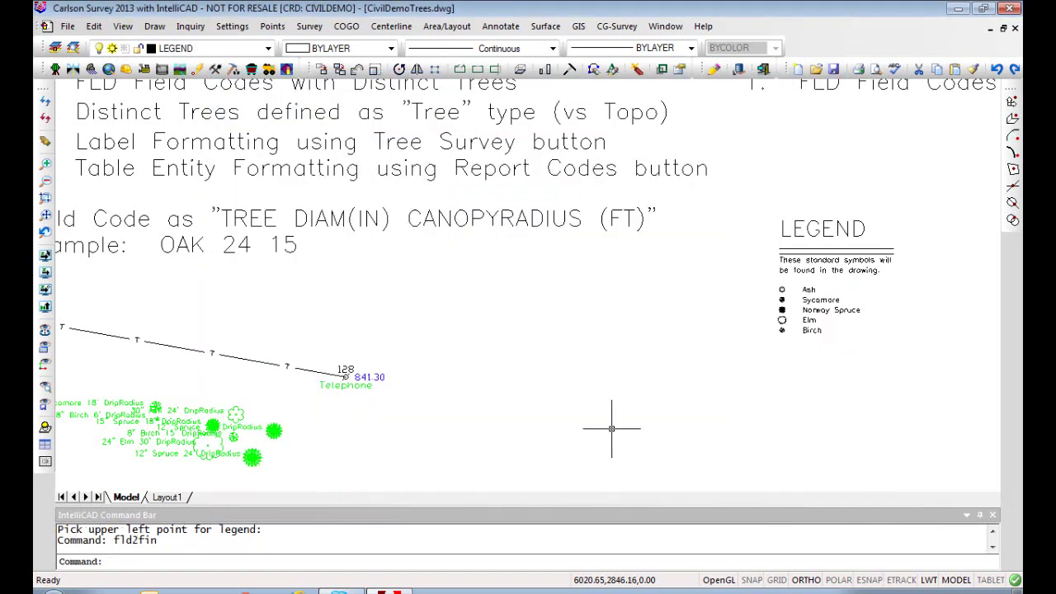
pyautogui.moveTo(624, 413); pyautogui.dragTo(502, 427, button='middle')
pyautogui.write('e')
pyautogui.press('Return')
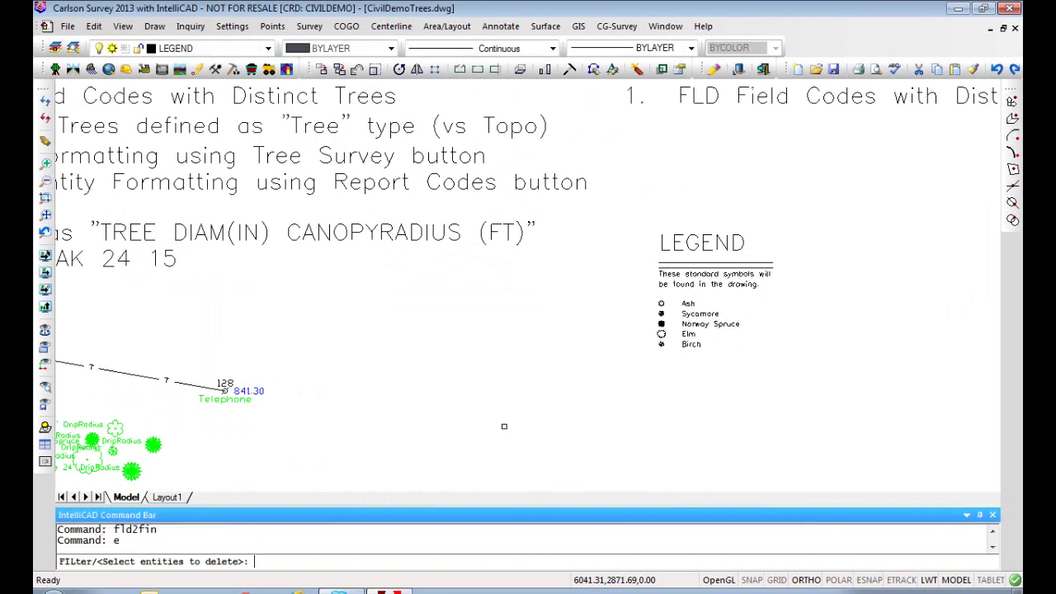
pyautogui.click(630, 366)
pyautogui.click(792, 201)
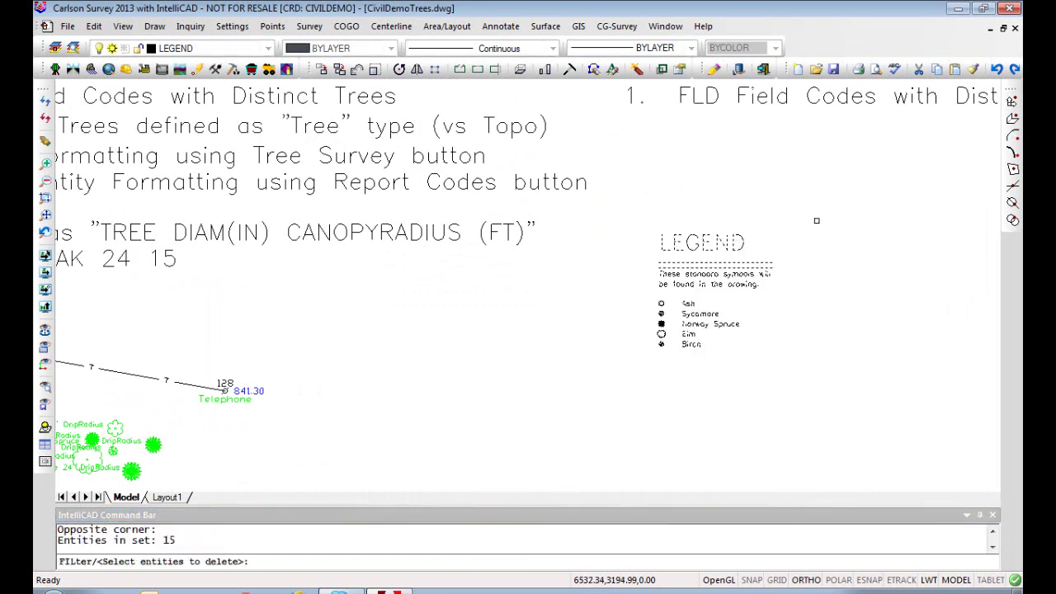
pyautogui.press('Return')
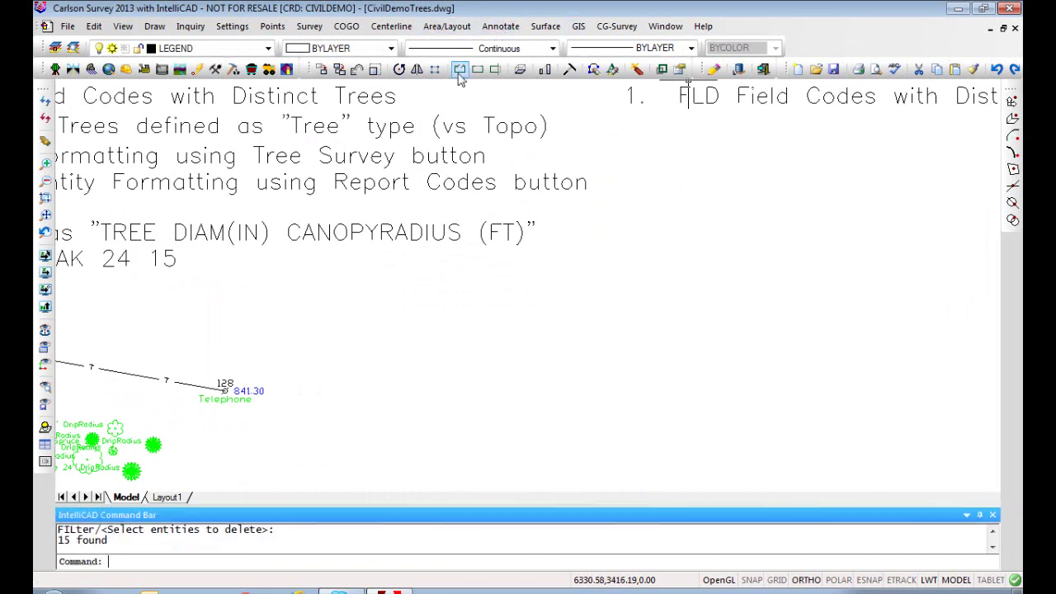
pyautogui.scroll(-3, 441, 273)
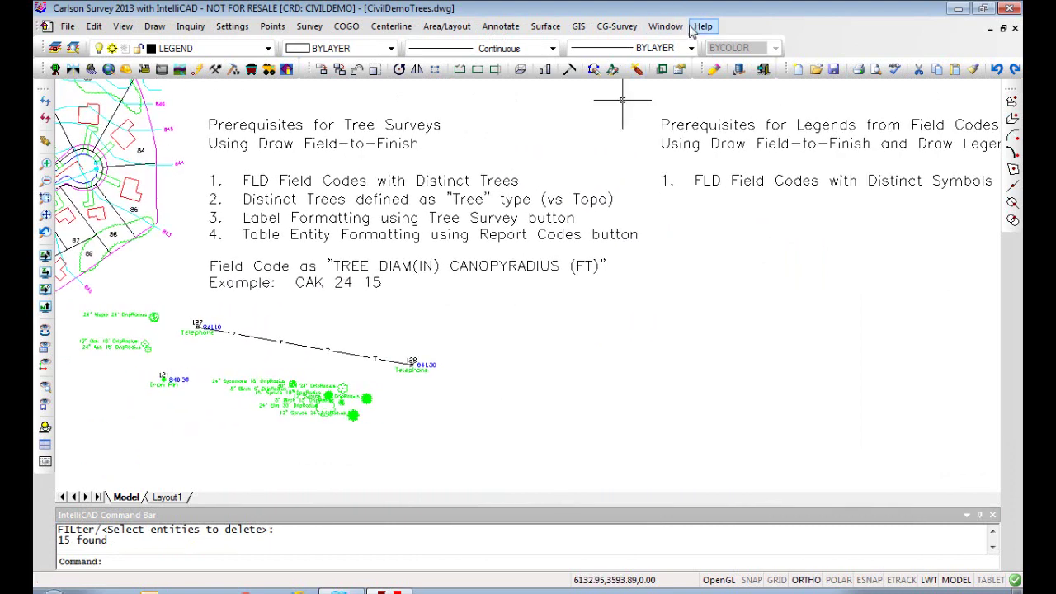
# - Start a fresh CivilDemoTrees.LGD legend file, replacing the existing one
pyautogui.click(501, 27)
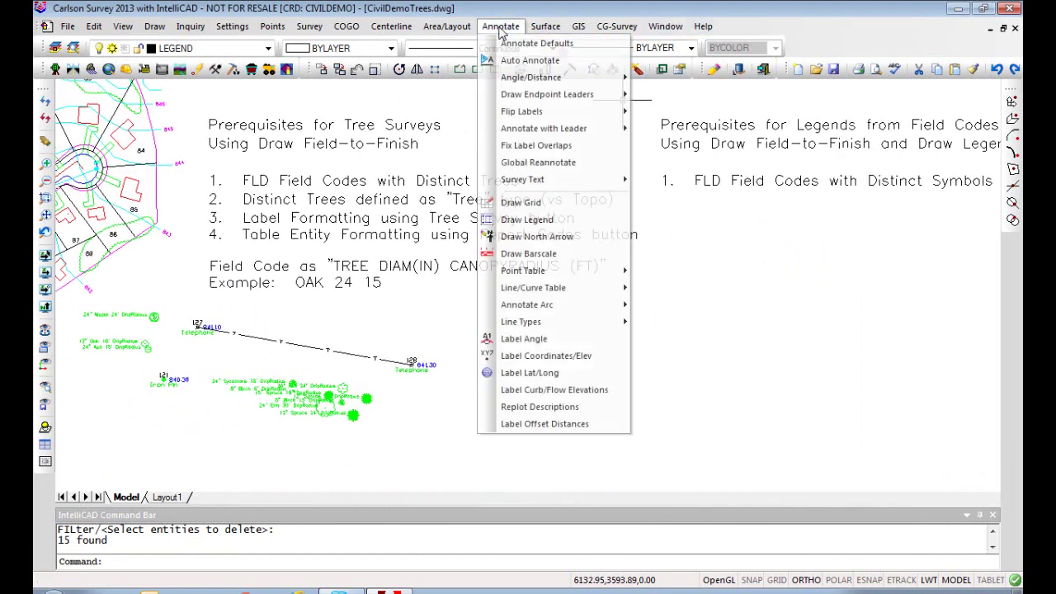
pyautogui.click(521, 220)
pyautogui.click(245, 353)
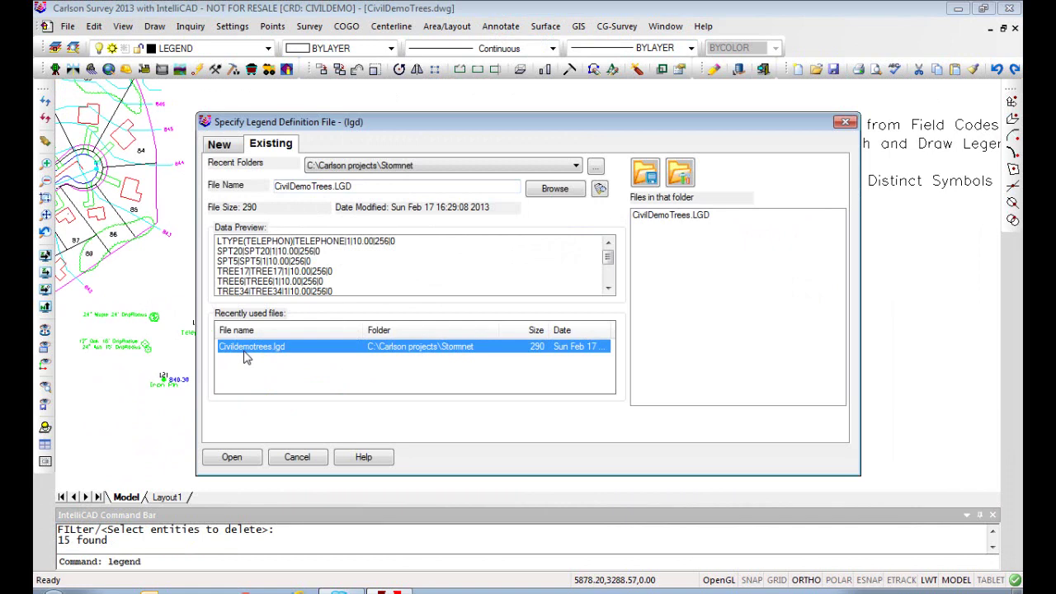
pyautogui.click(219, 145)
pyautogui.click(240, 458)
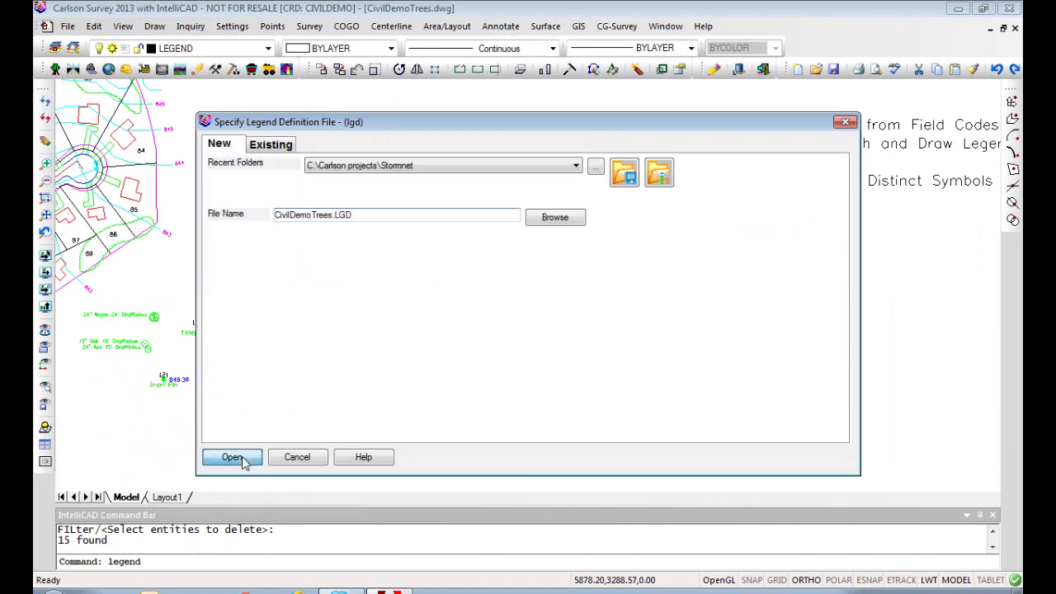
pyautogui.click(607, 354)
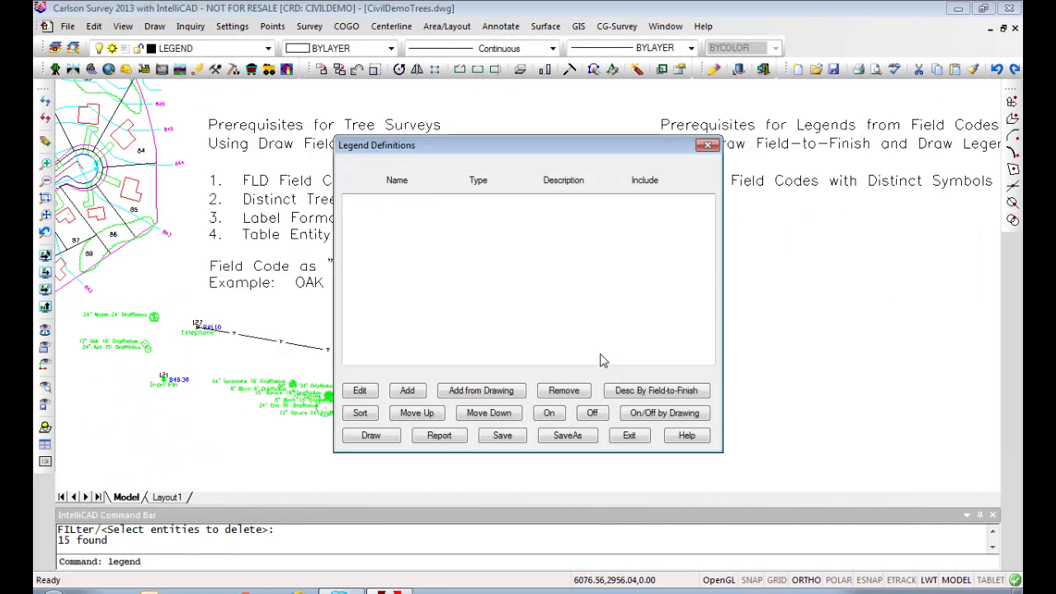
# - Window-select the telephone line, pole, iron pin and trees to add them as legend entries
pyautogui.click(481, 390)
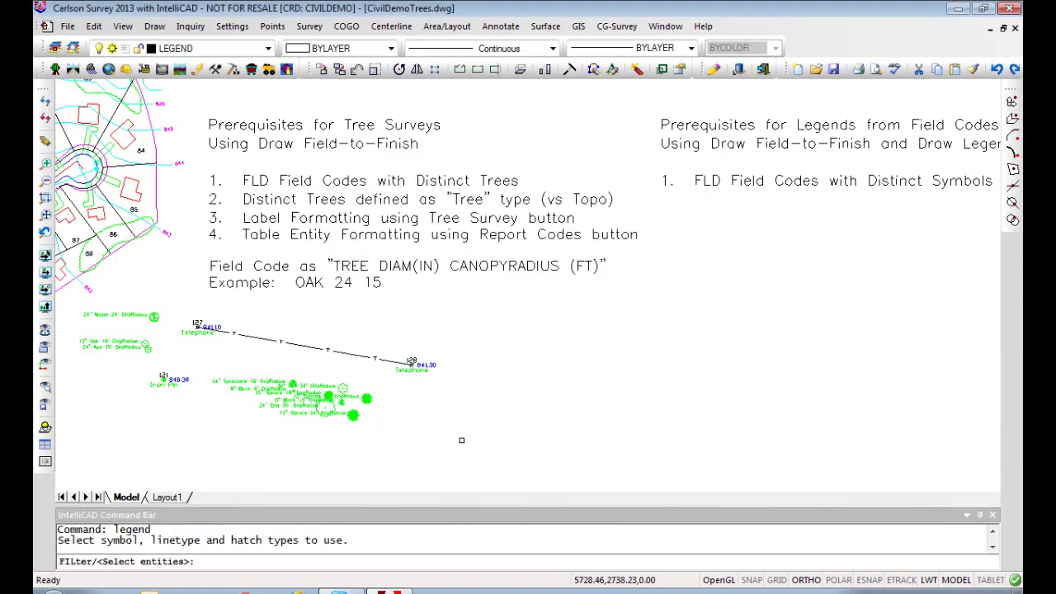
pyautogui.click(481, 441)
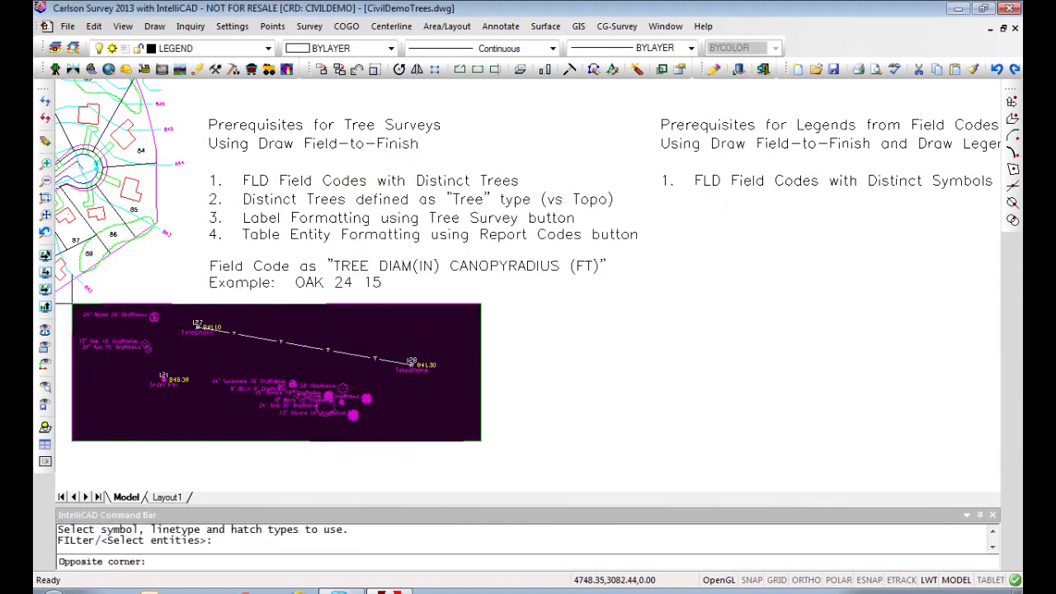
pyautogui.click(82, 311)
pyautogui.press('Return')
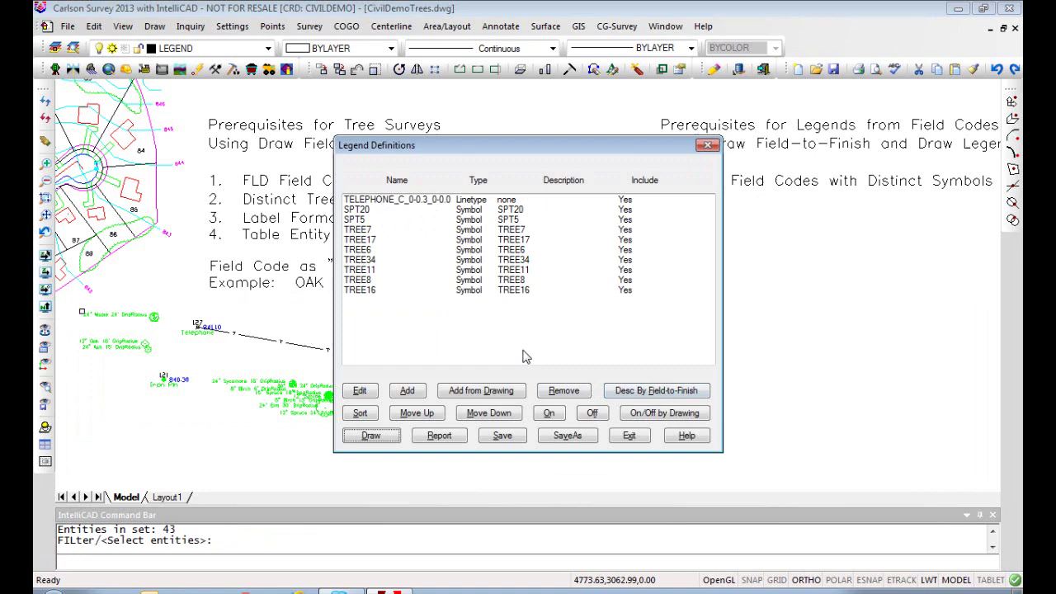
# - Fill the entry descriptions from the Test5.fld code file, setting nine descriptions
pyautogui.click(651, 391)
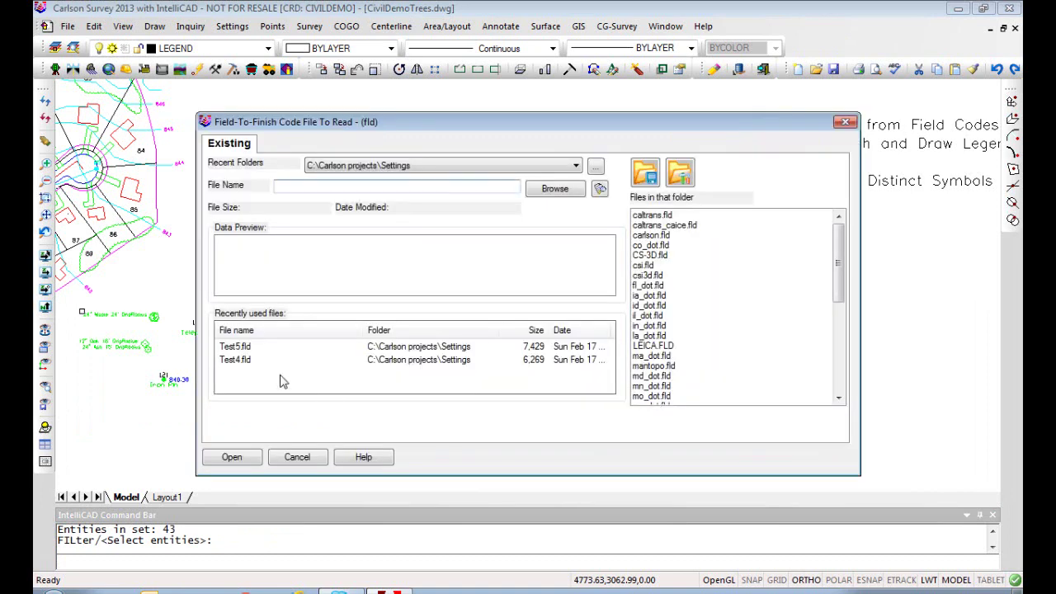
pyautogui.click(239, 350)
pyautogui.click(233, 460)
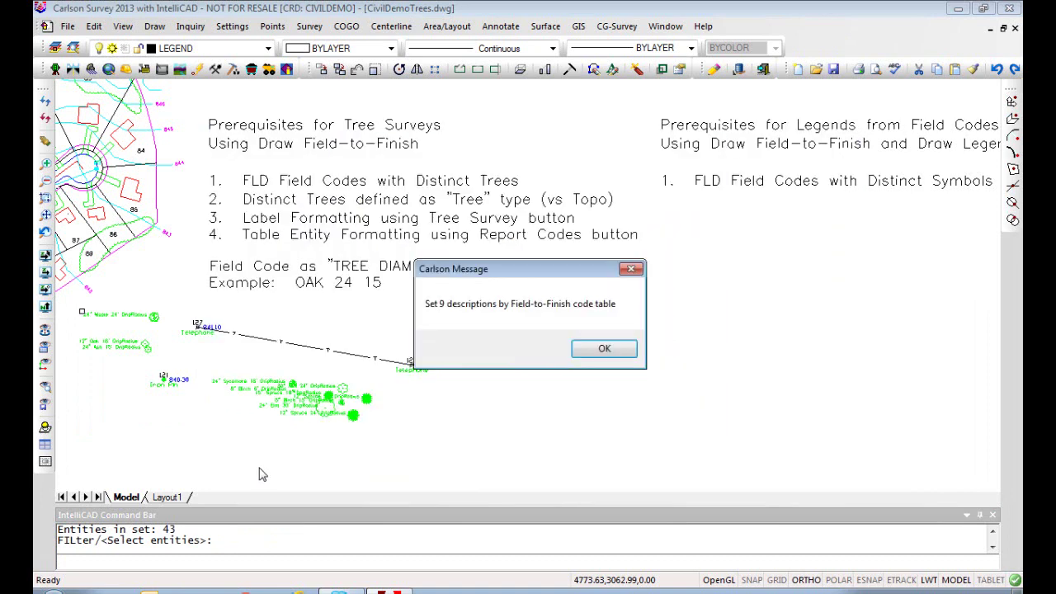
pyautogui.click(605, 352)
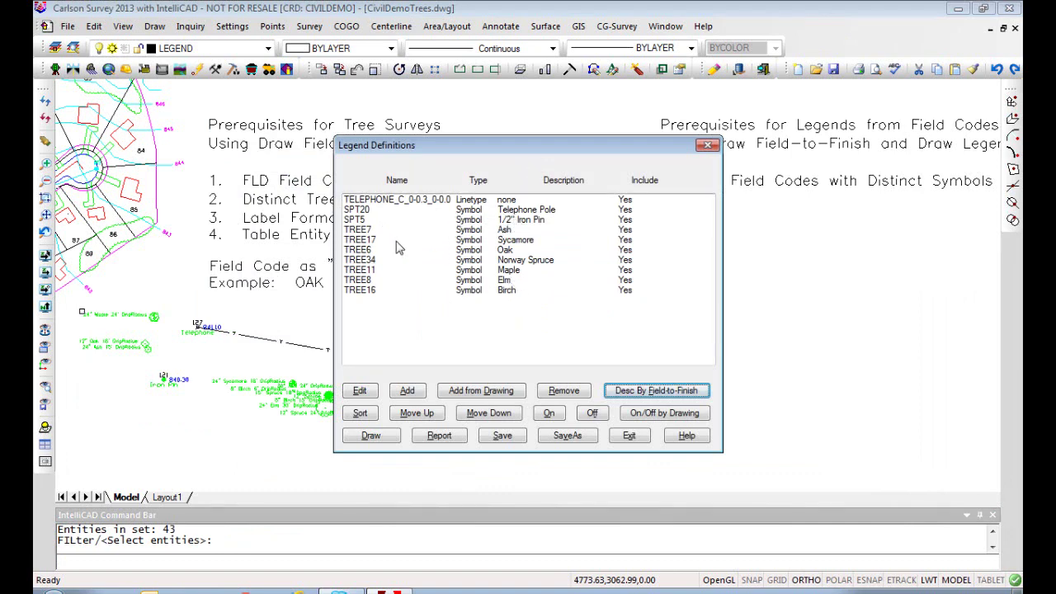
pyautogui.click(372, 201)
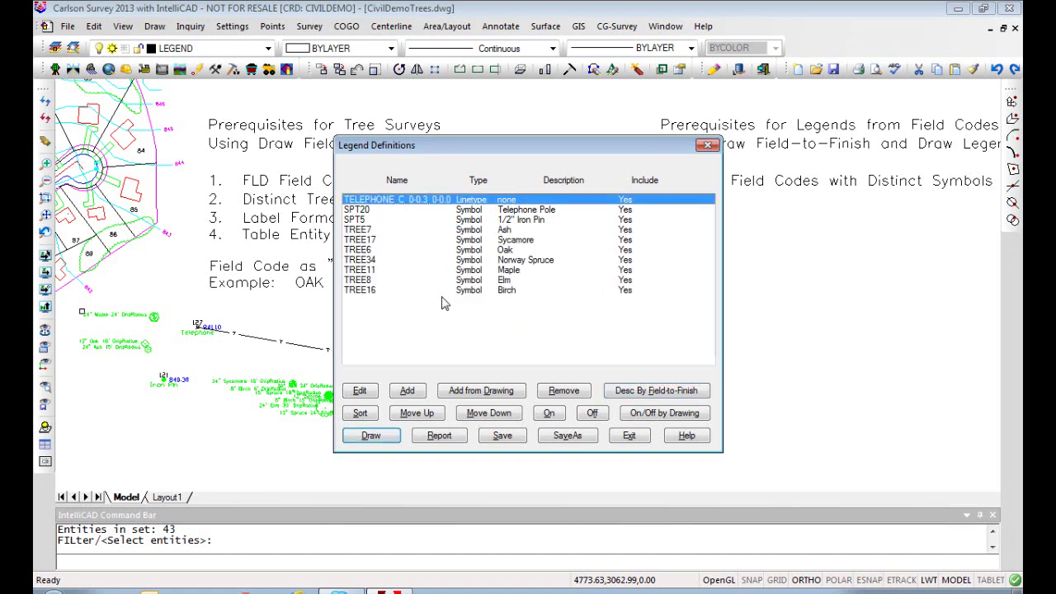
# - Give the telephone entry description TELEPHONE and the TELEPHONE library linetype
pyautogui.click(360, 393)
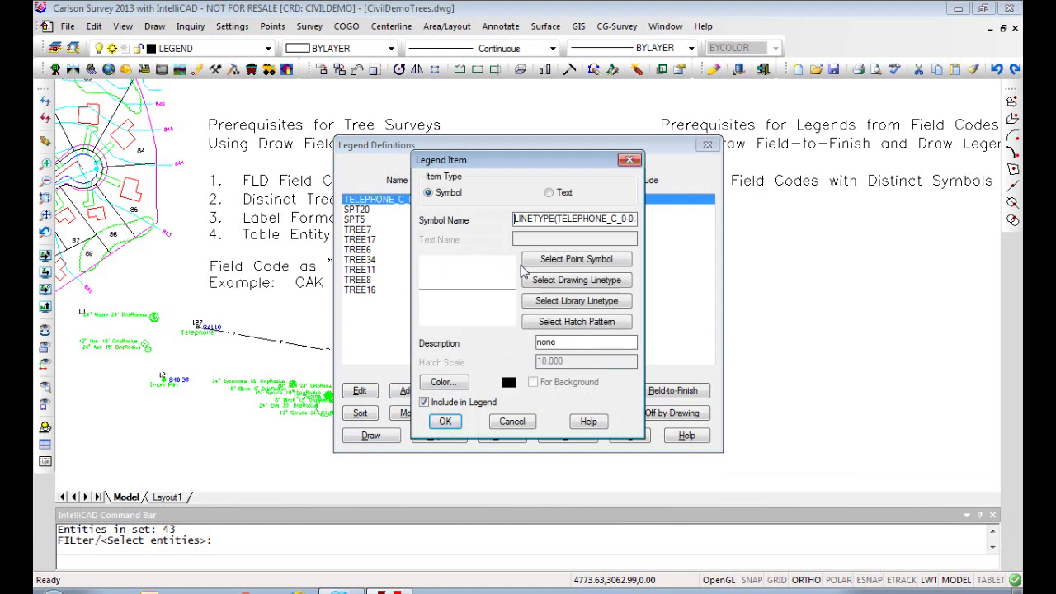
pyautogui.moveTo(607, 219); pyautogui.dragTo(561, 217)
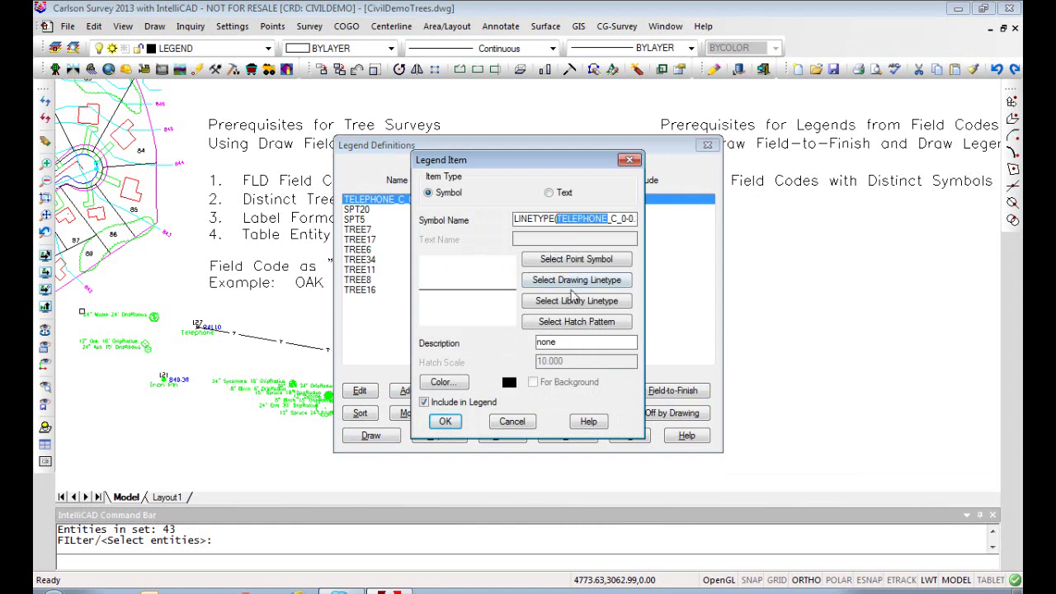
pyautogui.moveTo(565, 341); pyautogui.dragTo(512, 340)
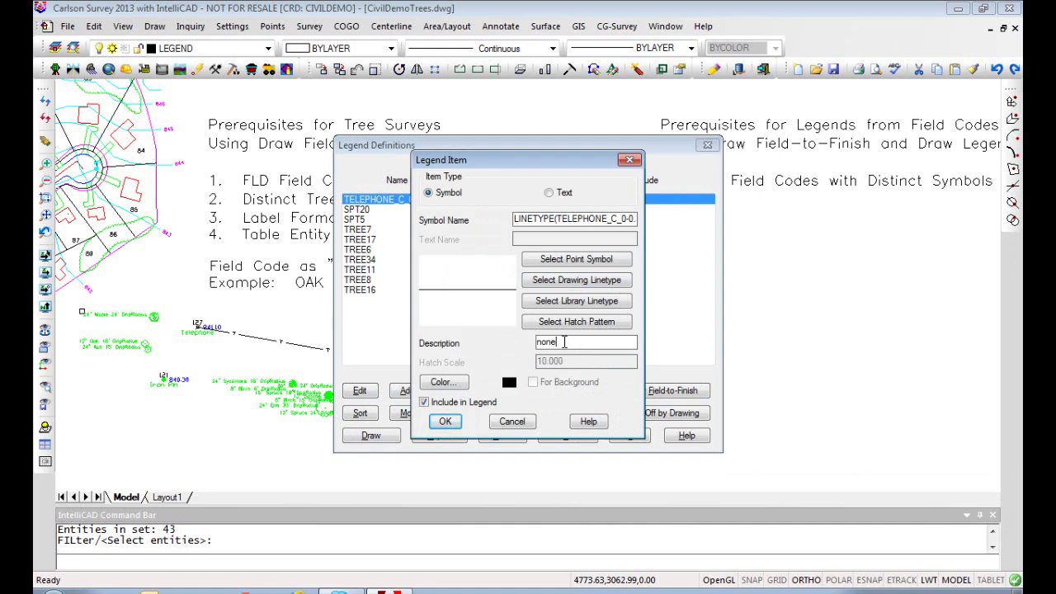
pyautogui.write('TELEPHONE')
pyautogui.click(590, 307)
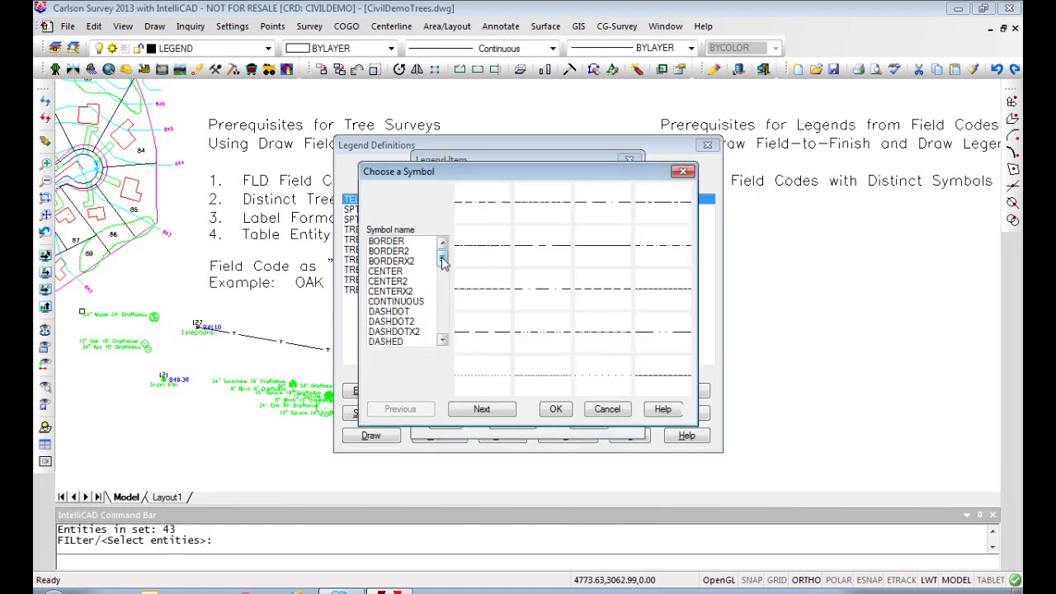
pyautogui.moveTo(443, 262); pyautogui.dragTo(443, 297)
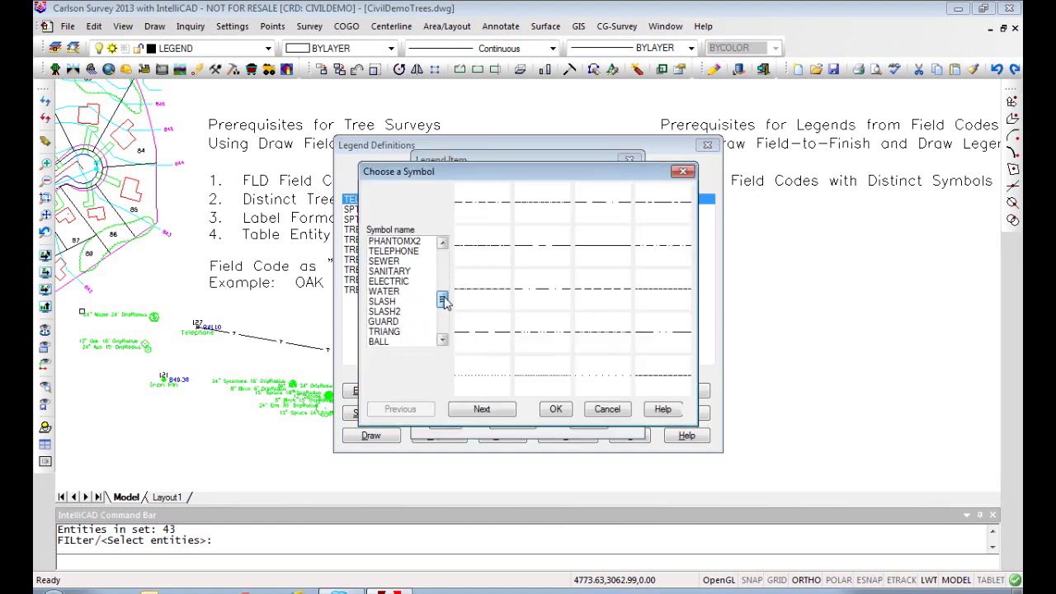
pyautogui.click(393, 251)
pyautogui.click(556, 409)
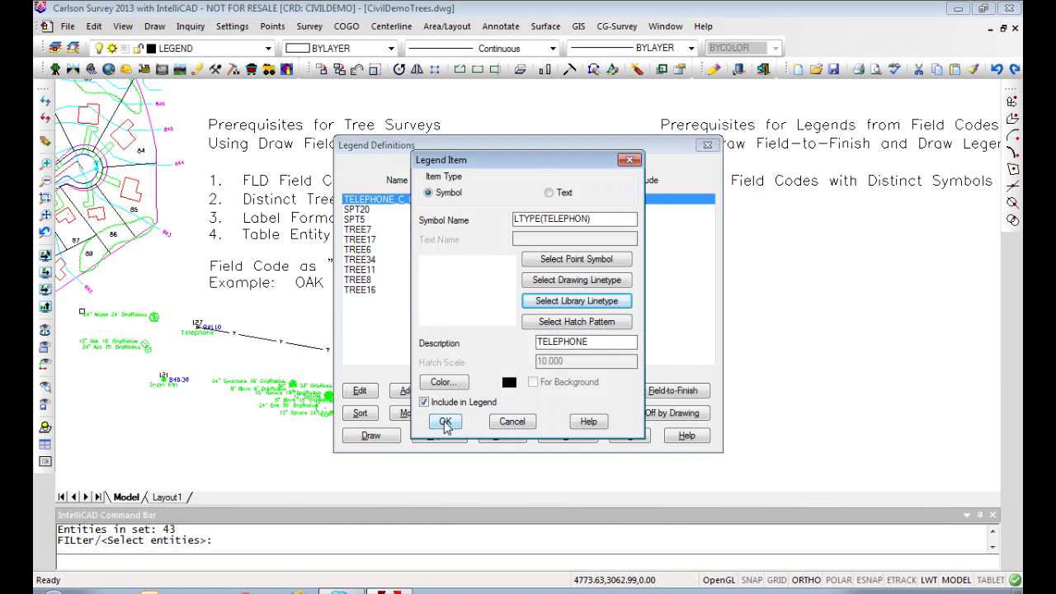
pyautogui.click(443, 420)
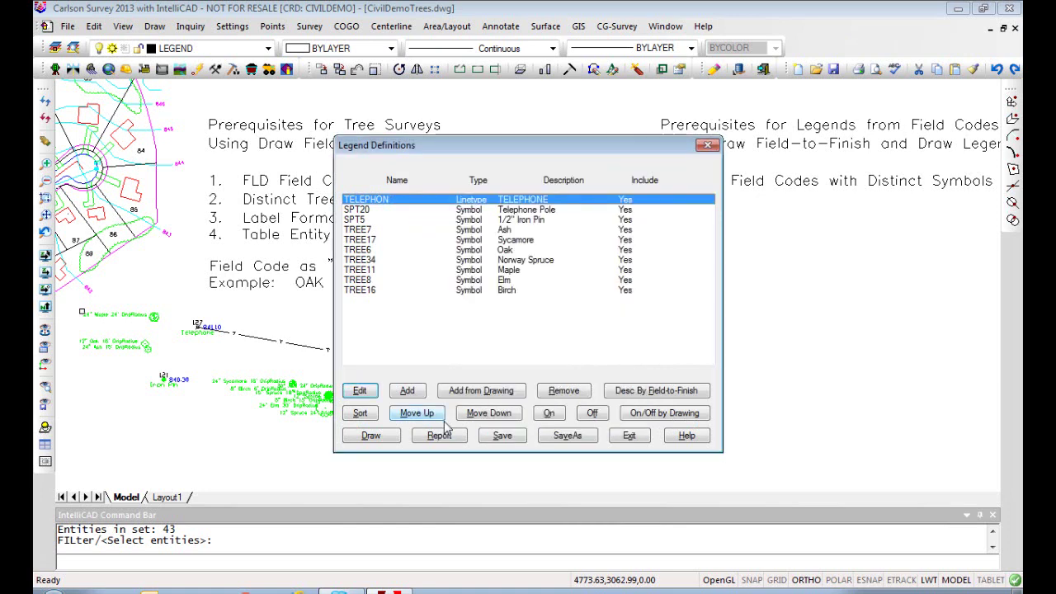
# - Draw the legend at an upper-left point right of the notes and close the definitions
pyautogui.click(371, 437)
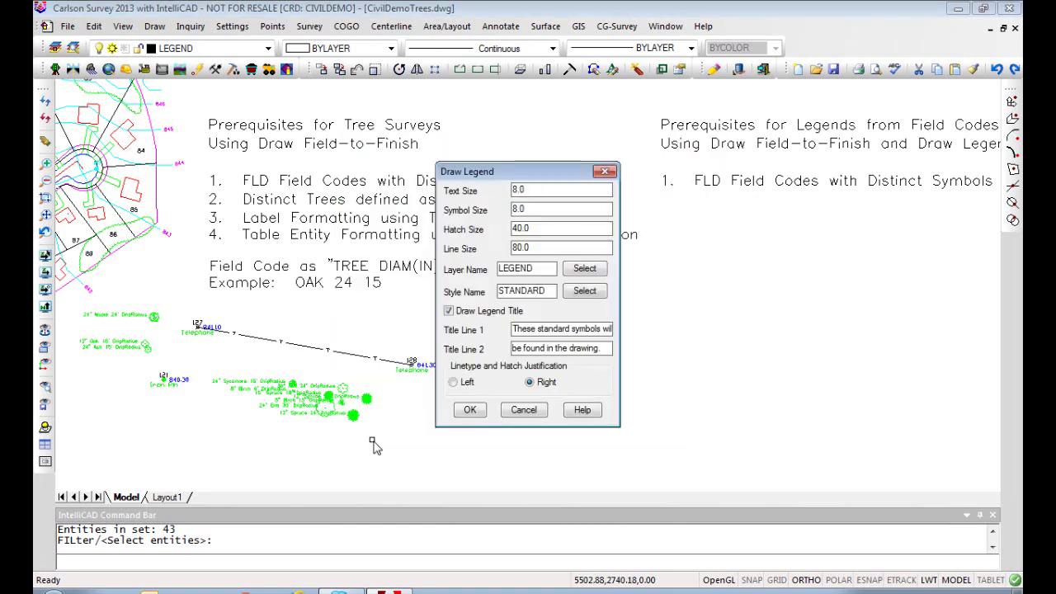
pyautogui.click(470, 412)
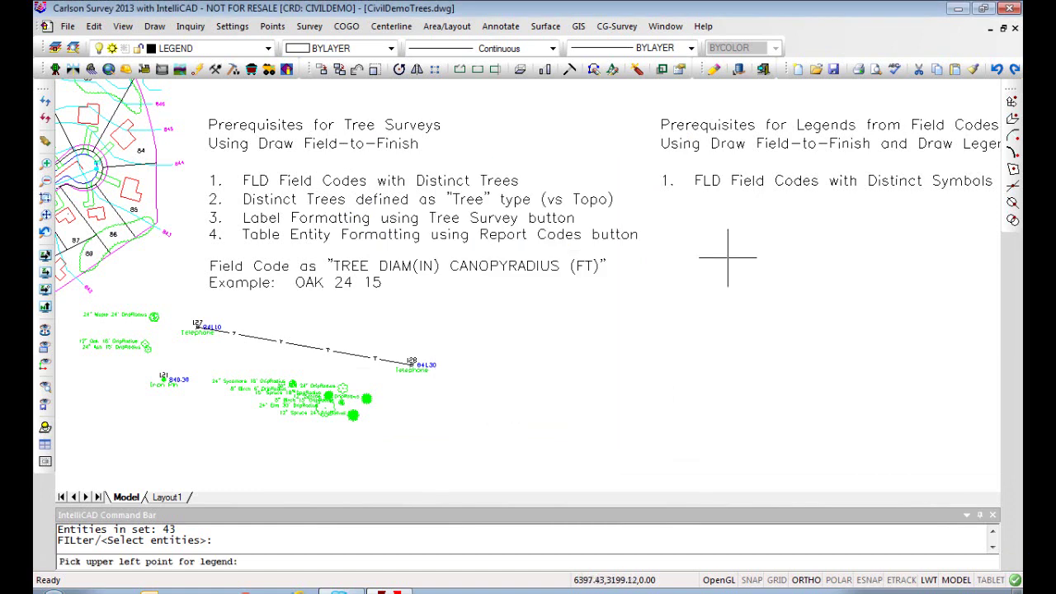
pyautogui.click(684, 272)
pyautogui.click(630, 441)
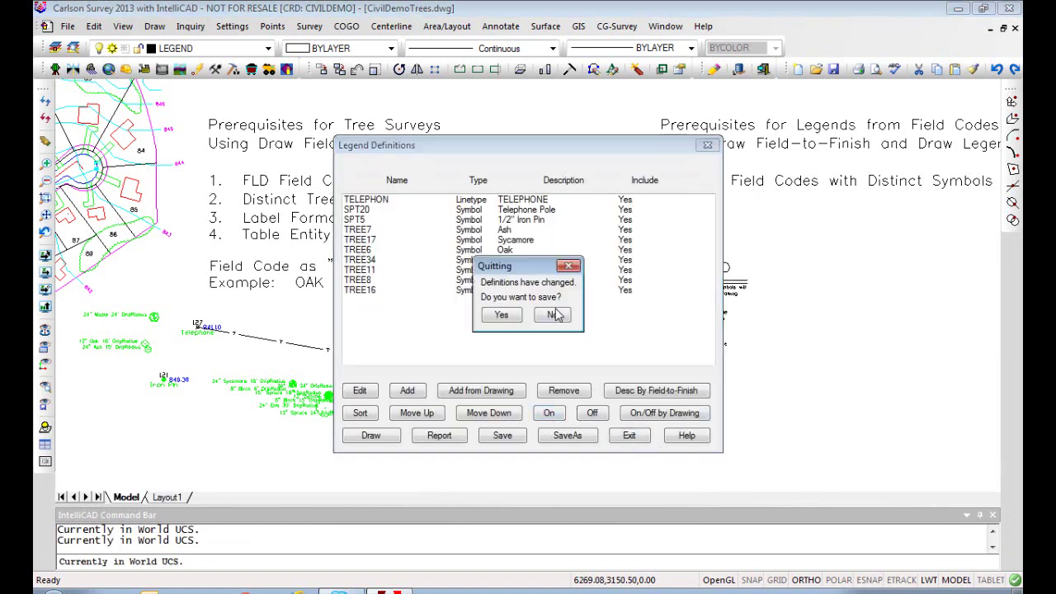
pyautogui.click(503, 318)
# - Zoom and pan to inspect the new legend beside the tree points and labels
pyautogui.scroll(3, 714, 309)
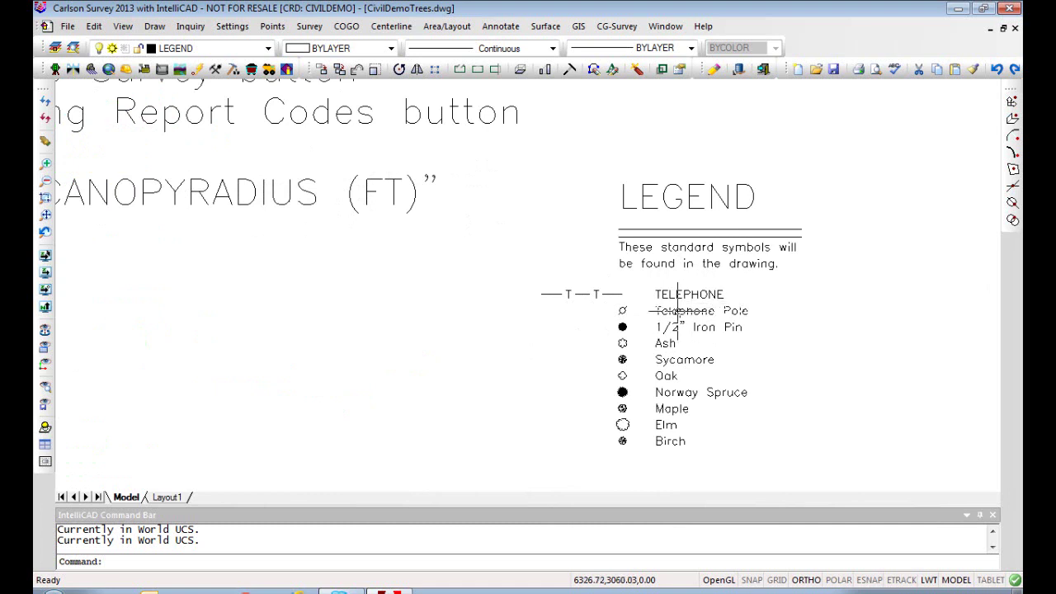
pyautogui.scroll(1, 678, 291)
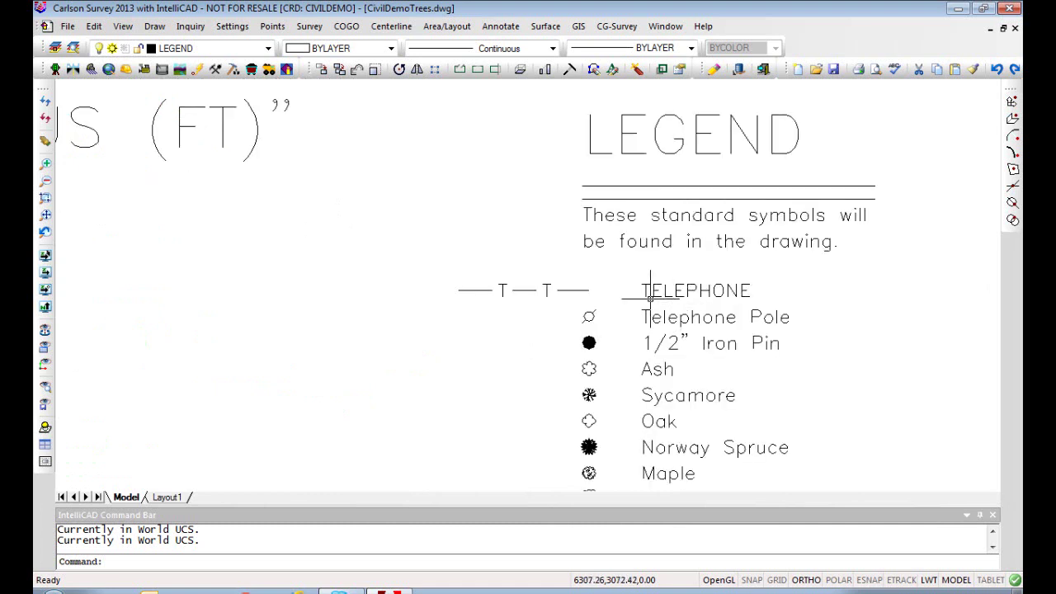
pyautogui.moveTo(642, 369); pyautogui.dragTo(632, 306, button='middle')
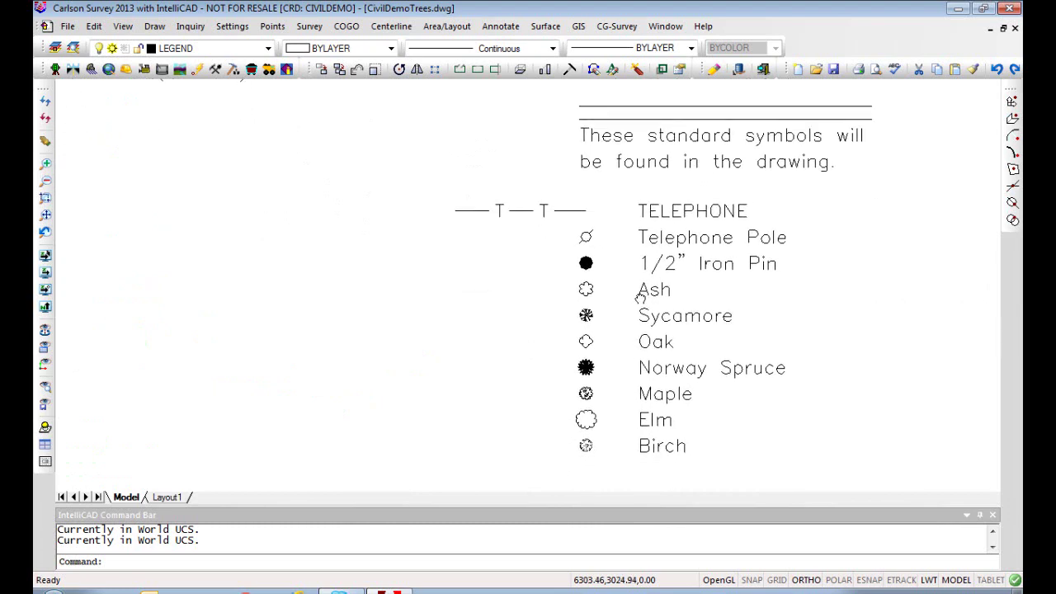
pyautogui.scroll(-1, 565, 323)
pyautogui.scroll(-1, 448, 352)
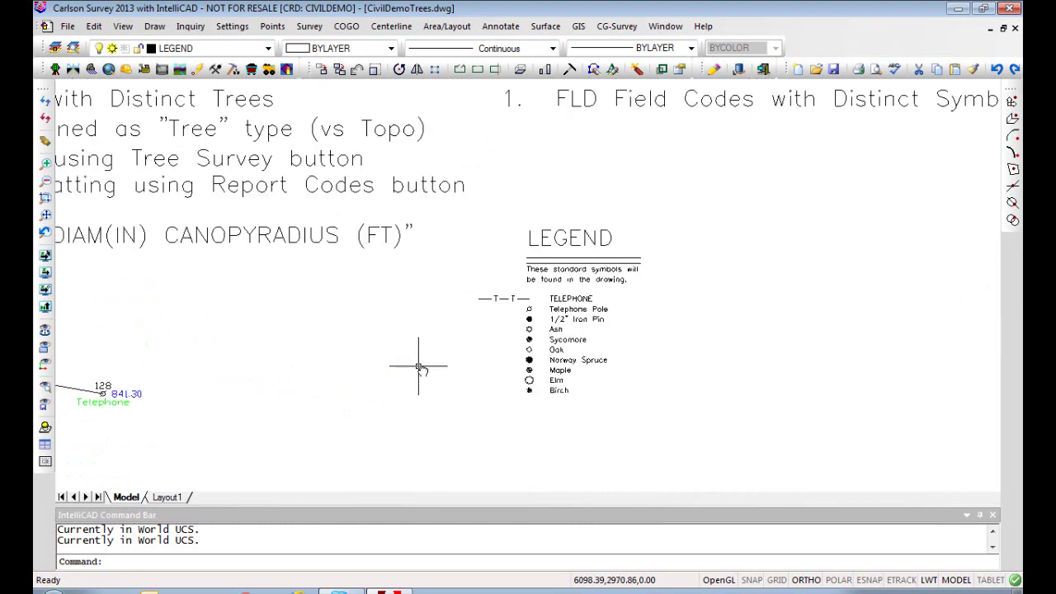
pyautogui.moveTo(420, 366); pyautogui.dragTo(577, 372, button='middle')
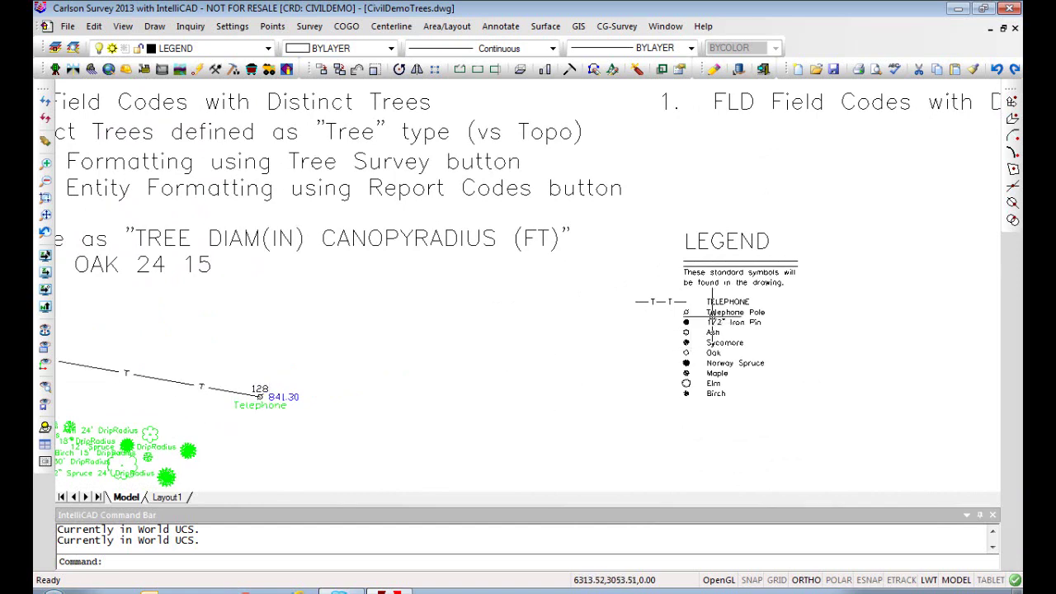
pyautogui.moveTo(254, 402)
pyautogui.mouseDown(button='middle')
pyautogui.moveTo(339, 442)
pyautogui.moveTo(408, 403)
pyautogui.mouseUp(button='middle')
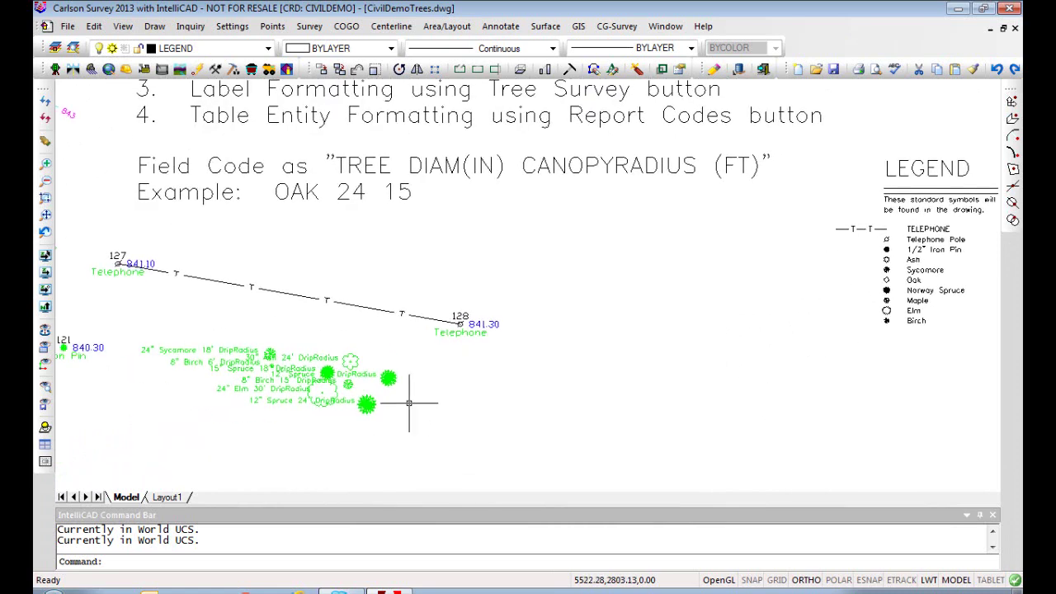
pyautogui.moveTo(655, 382); pyautogui.dragTo(661, 350, button='middle')
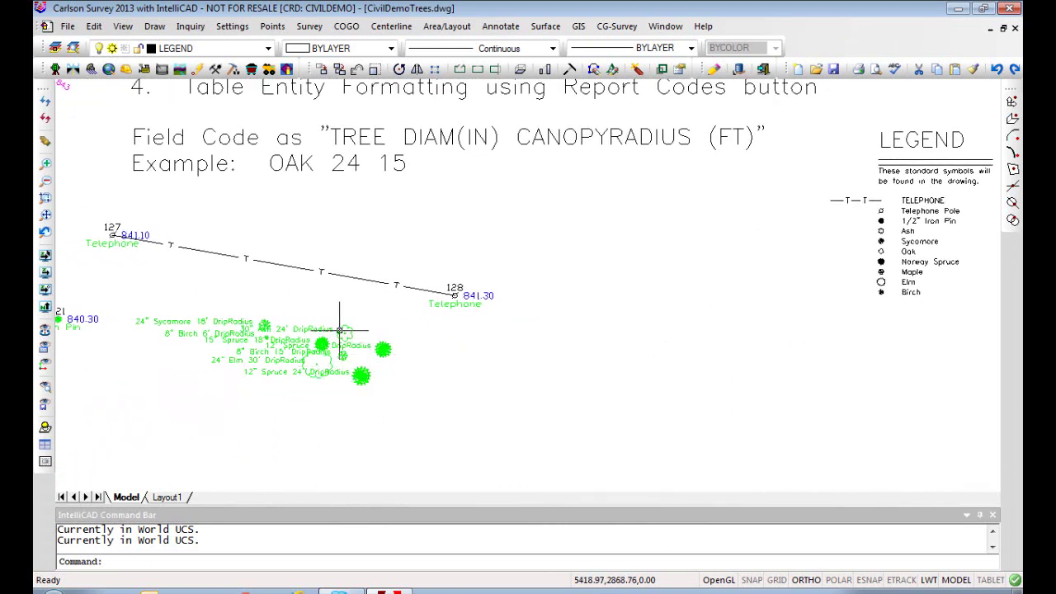
pyautogui.moveTo(292, 392); pyautogui.dragTo(424, 424, button='middle')
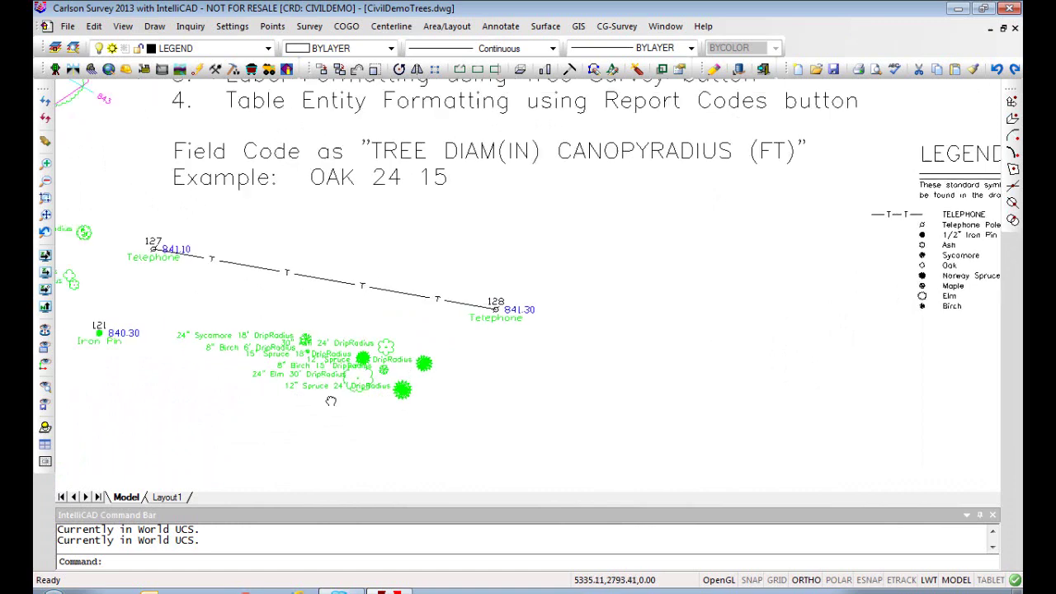
# - Start Draw Field to Finish with Test4.fld as the code table
pyautogui.click(310, 28)
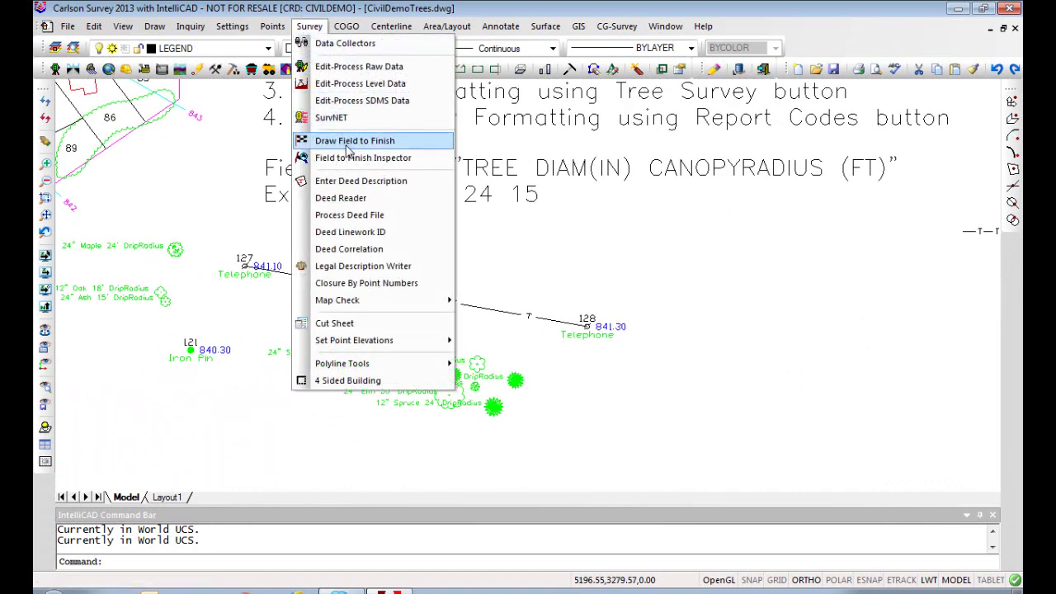
pyautogui.click(349, 142)
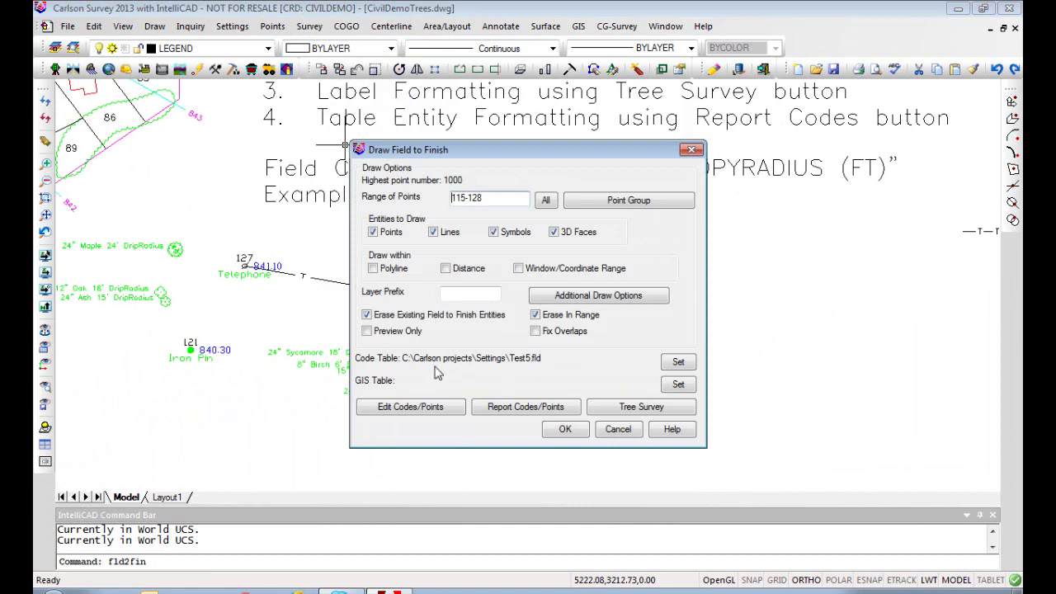
pyautogui.click(678, 362)
pyautogui.click(285, 359)
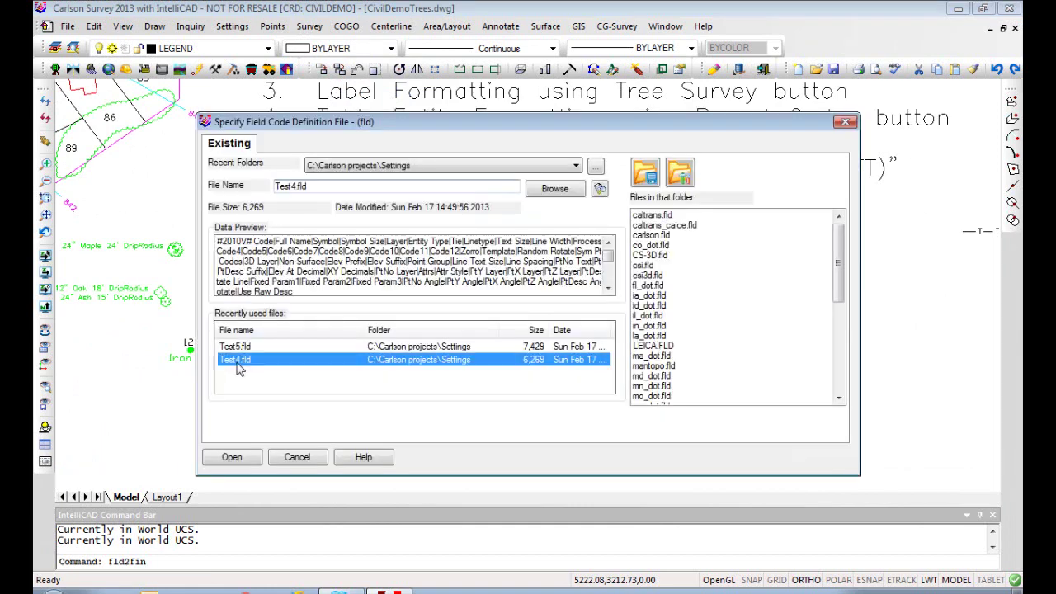
pyautogui.click(235, 458)
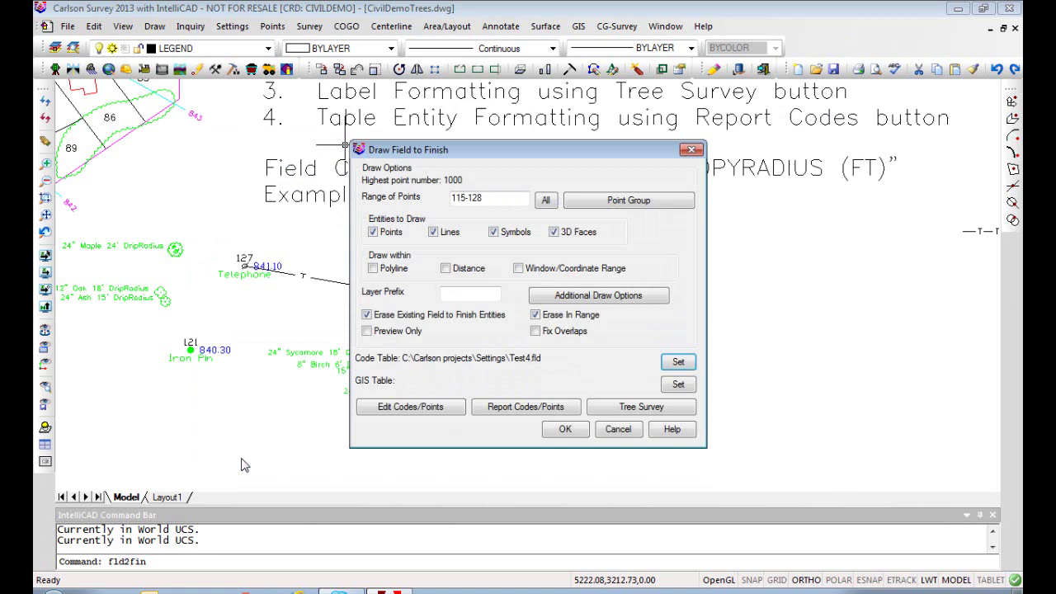
# - Review the Test4.fld codes, then draw field-to-finish for points 115–128
pyautogui.click(418, 419)
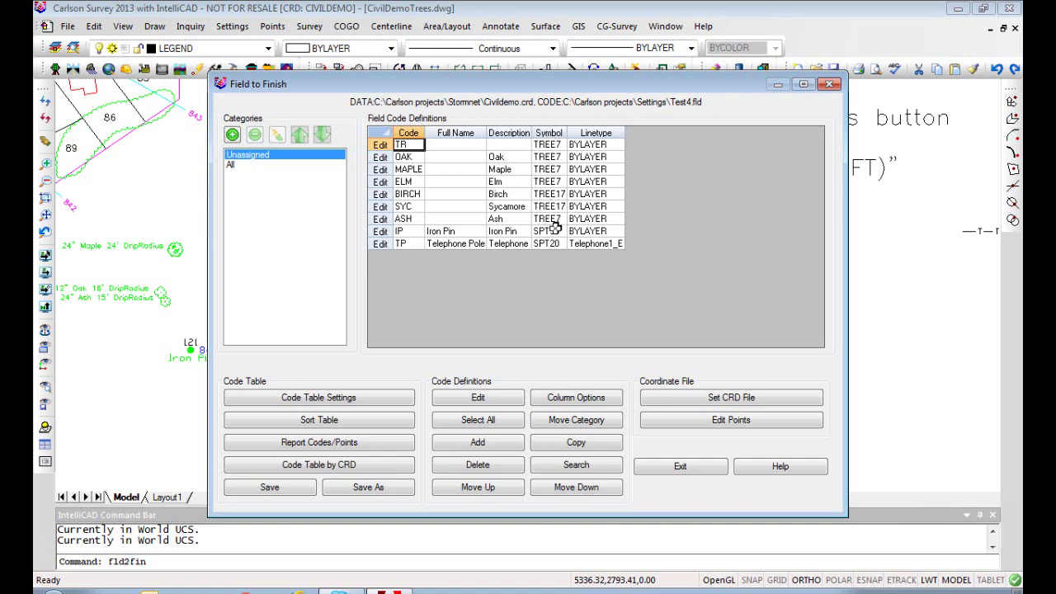
pyautogui.click(695, 469)
pyautogui.click(620, 431)
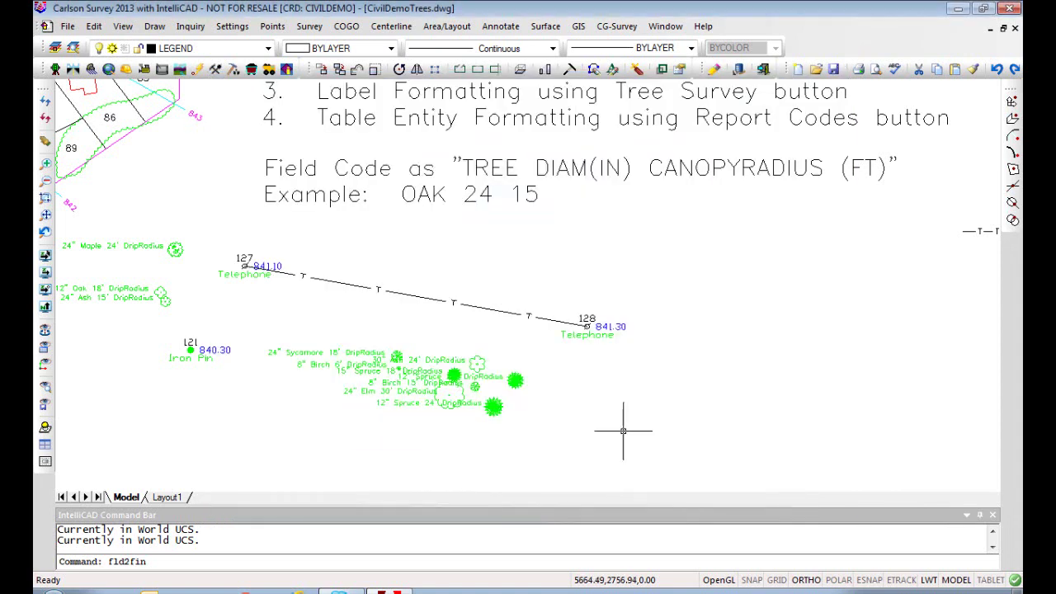
pyautogui.moveTo(618, 385); pyautogui.dragTo(567, 389, button='middle')
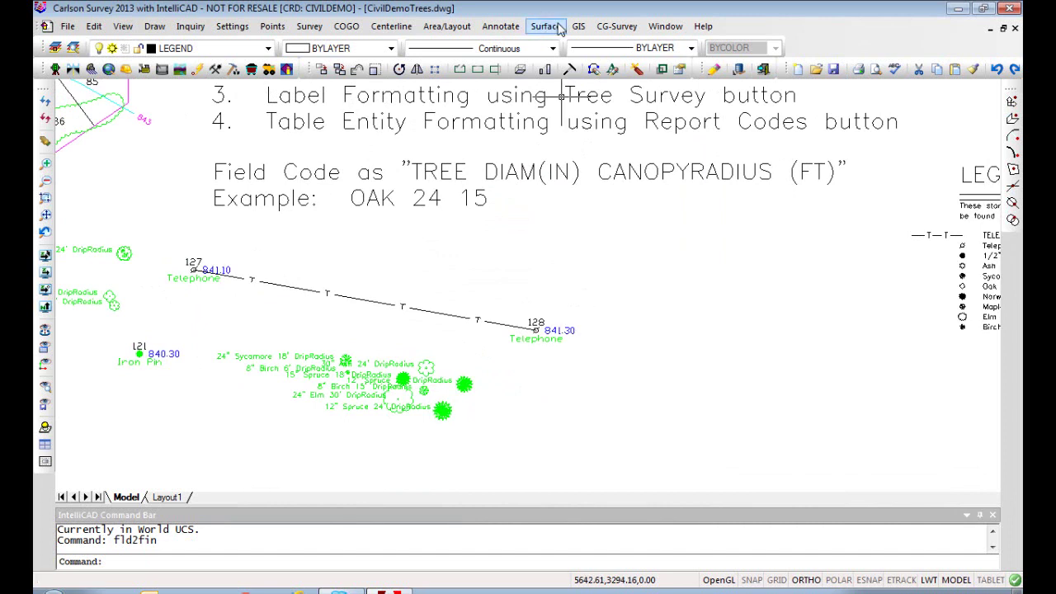
# - Start a new CivilDemoTrees.LGD legend definition in Draw Legend, replacing the existing file
pyautogui.click(500, 27)
pyautogui.click(546, 221)
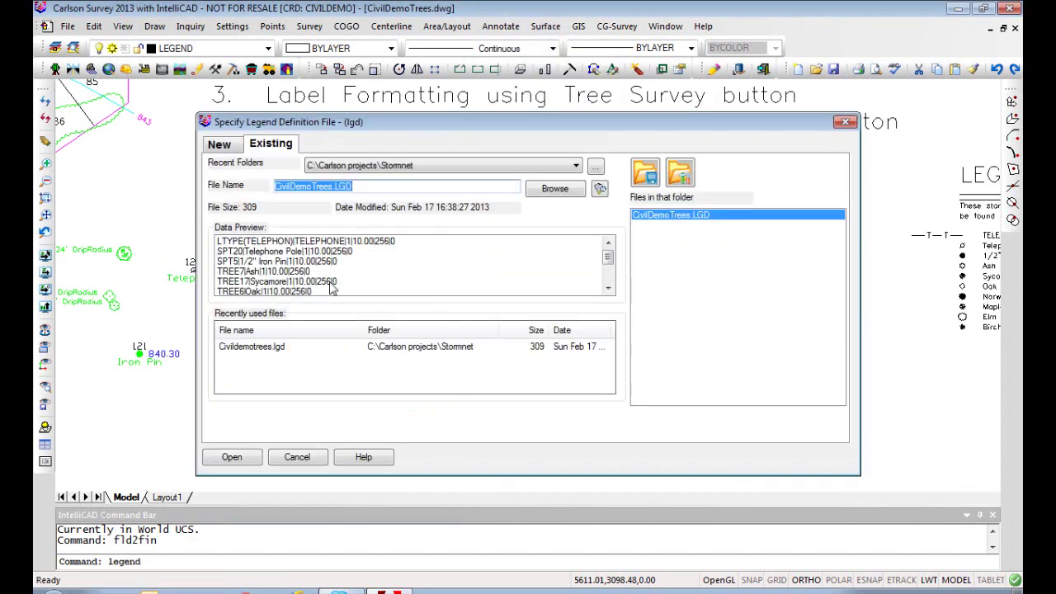
pyautogui.click(225, 146)
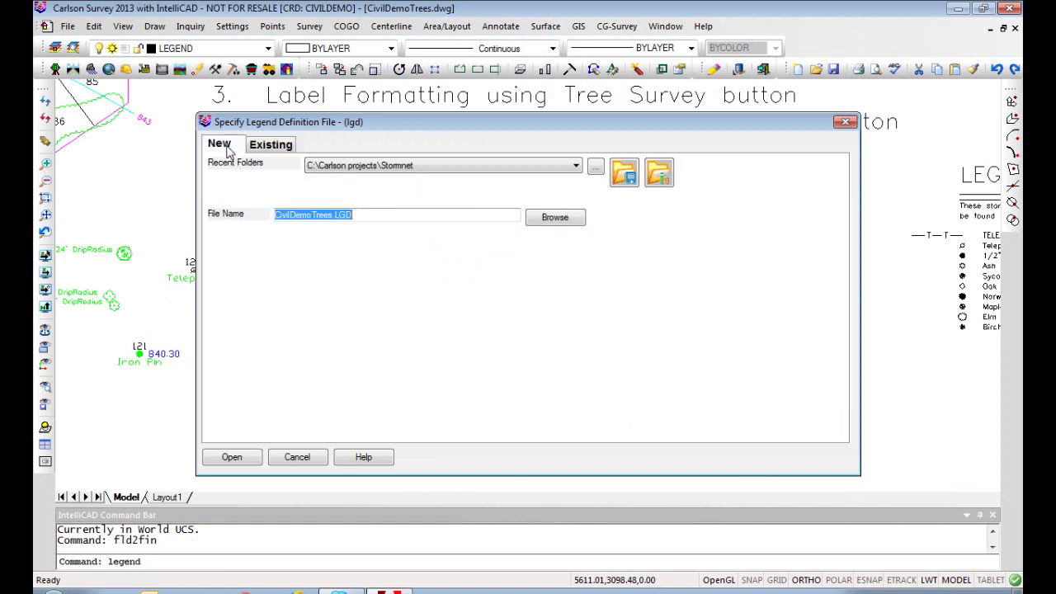
pyautogui.click(234, 456)
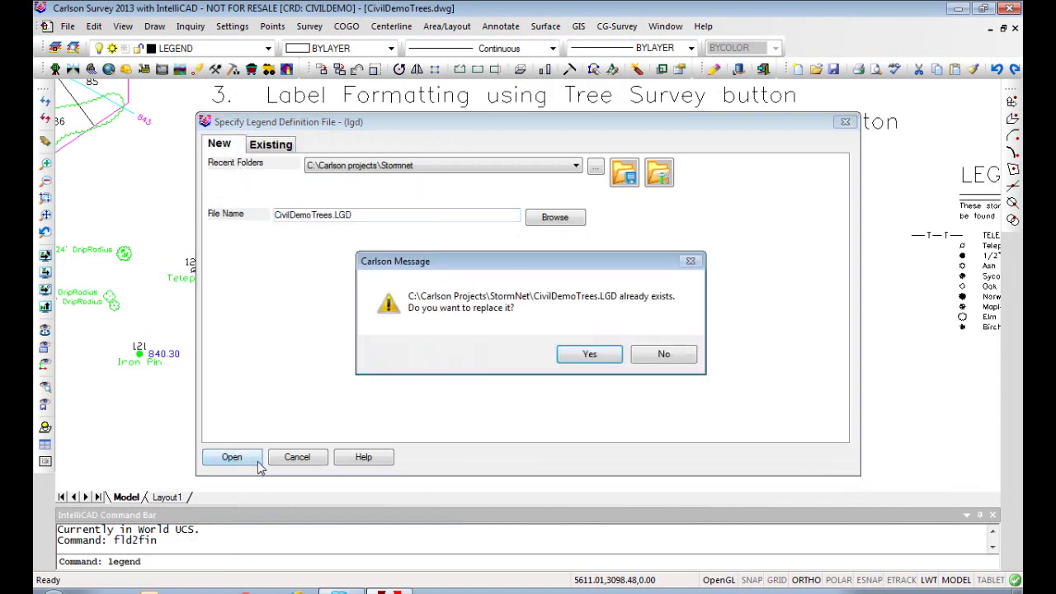
pyautogui.click(591, 353)
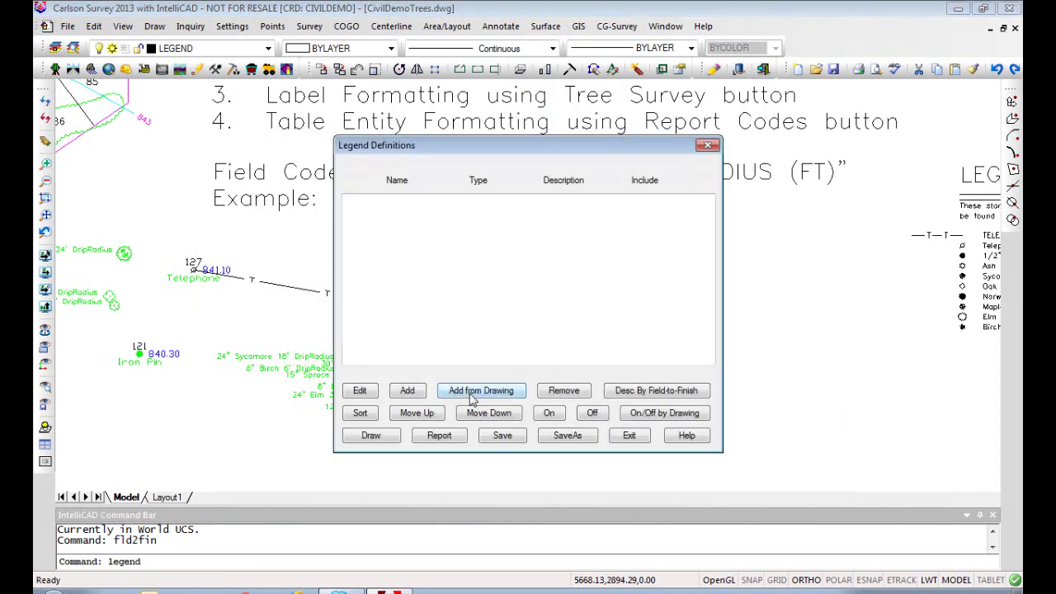
# - Add legend items by window-selecting the 43 survey entities in the drawing
pyautogui.click(475, 392)
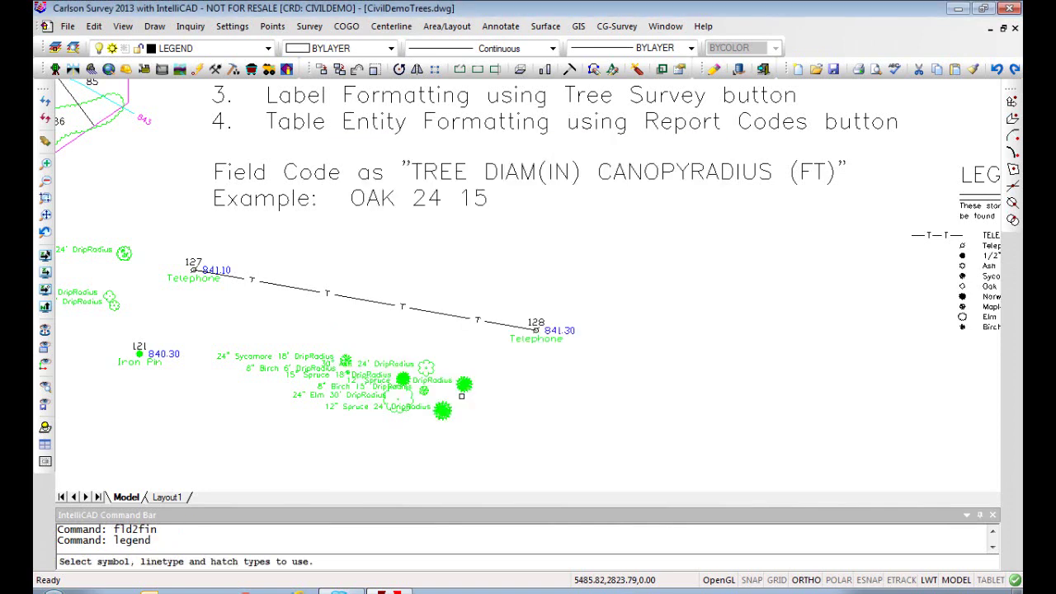
pyautogui.click(611, 449)
pyautogui.click(78, 231)
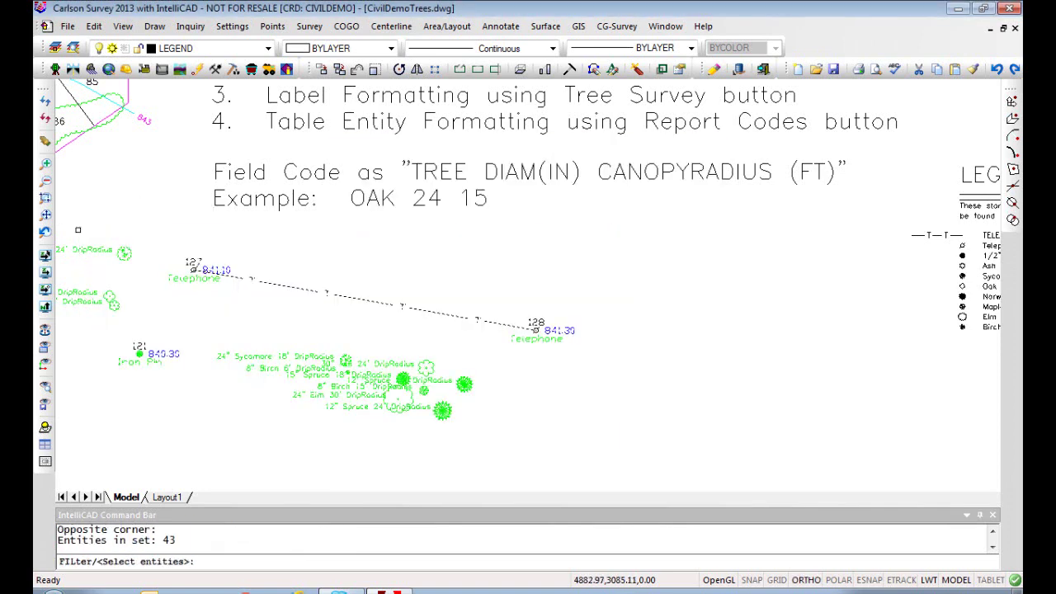
pyautogui.press('Return')
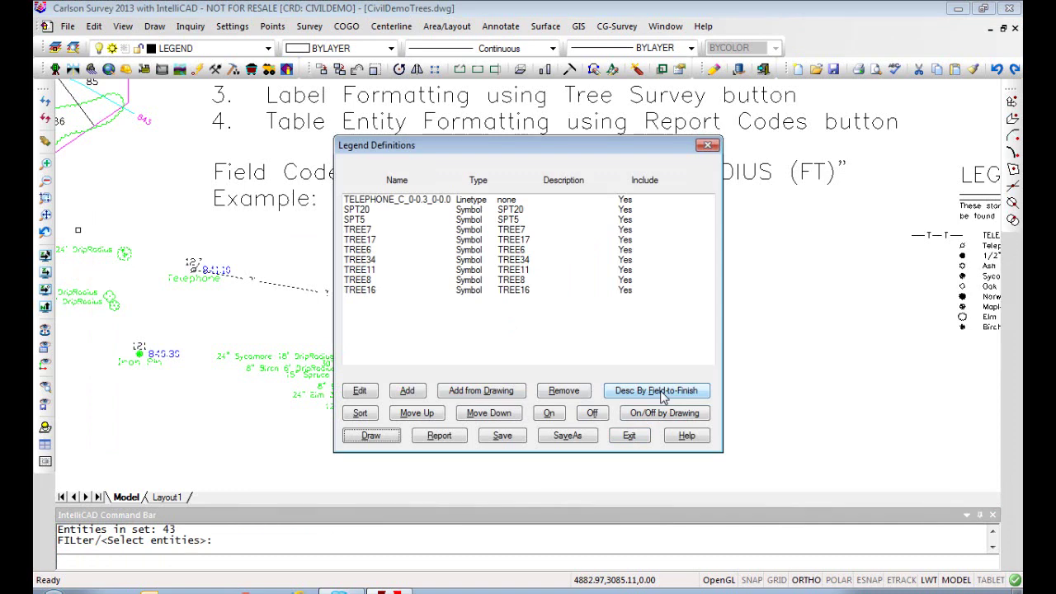
# - Set descriptions from Test4.fld so SPT20 reads Telephone Pole and SPT5 Iron Pin
pyautogui.click(662, 391)
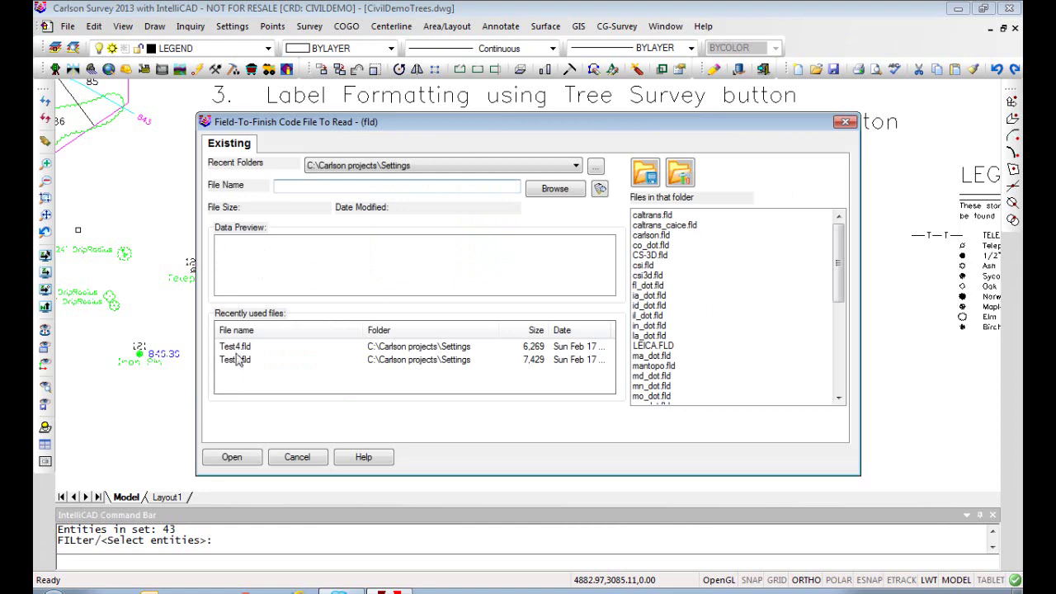
pyautogui.click(237, 349)
pyautogui.click(243, 461)
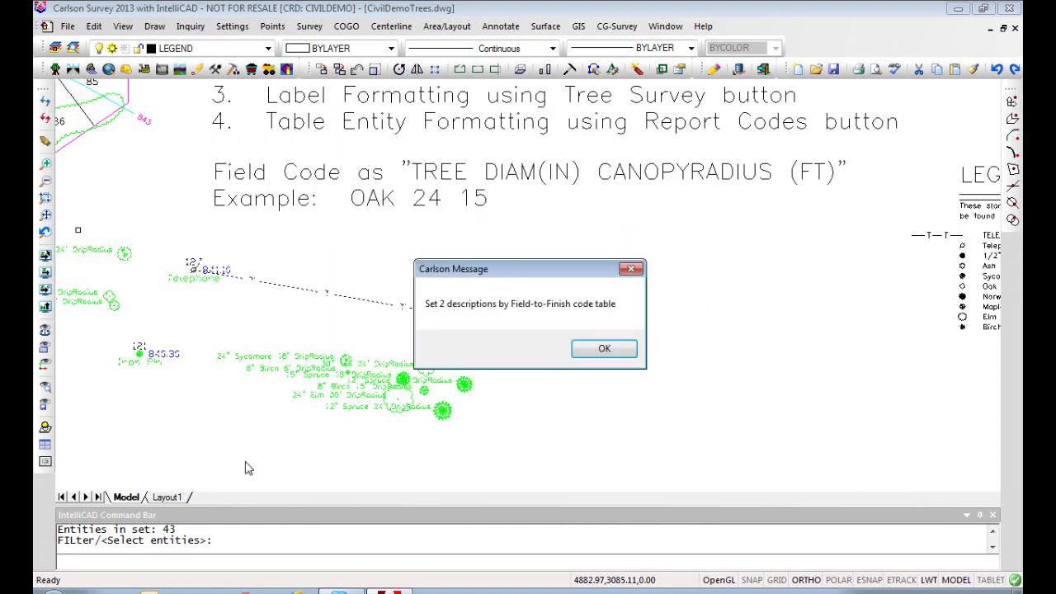
pyautogui.click(600, 351)
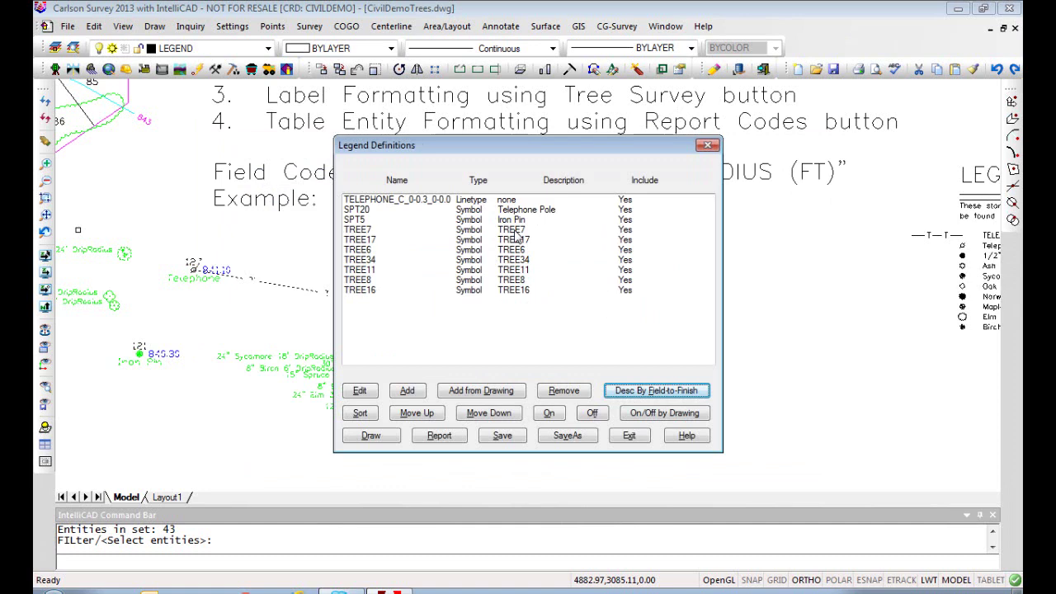
pyautogui.click(384, 201)
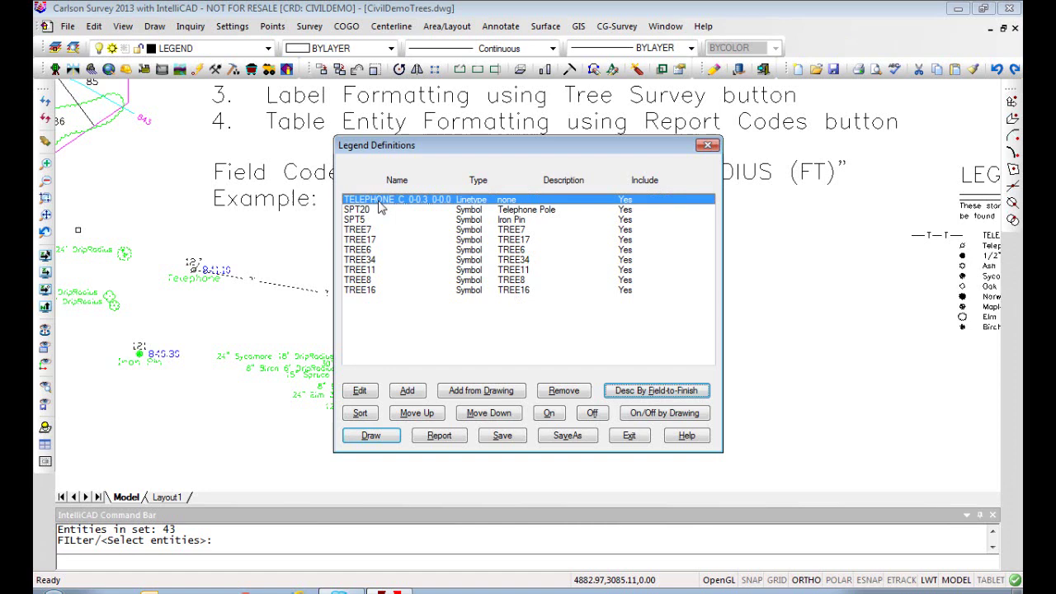
# - Describe the telephone entry as TELEPHONE and assign it the TELEPHON library linetype
pyautogui.click(360, 391)
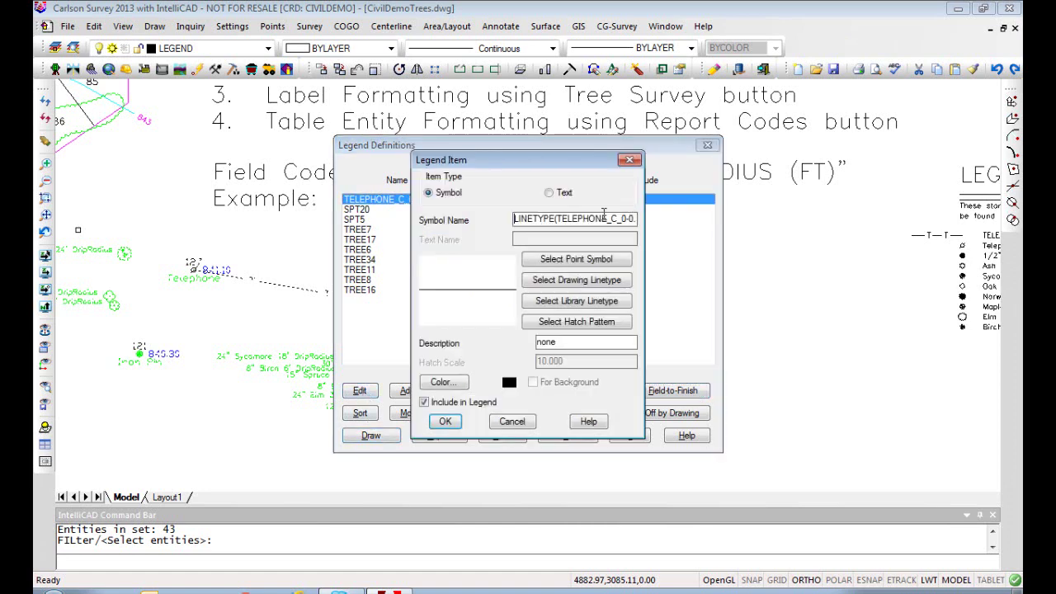
pyautogui.moveTo(607, 218); pyautogui.dragTo(556, 218)
pyautogui.hotkey('ctrl', 'c')
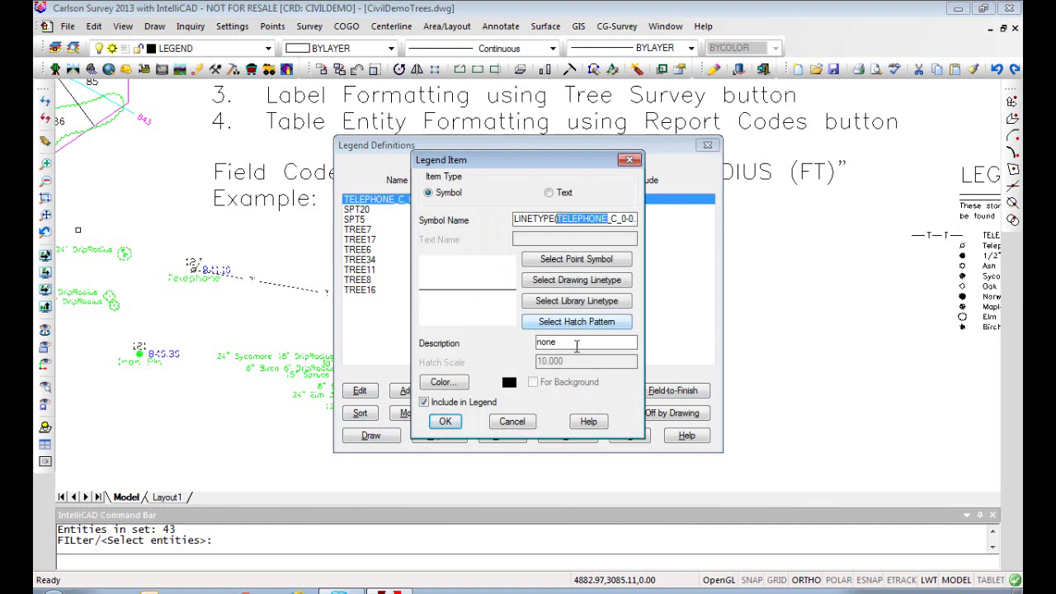
pyautogui.moveTo(577, 346); pyautogui.dragTo(532, 345)
pyautogui.hotkey('ctrl', 'v')
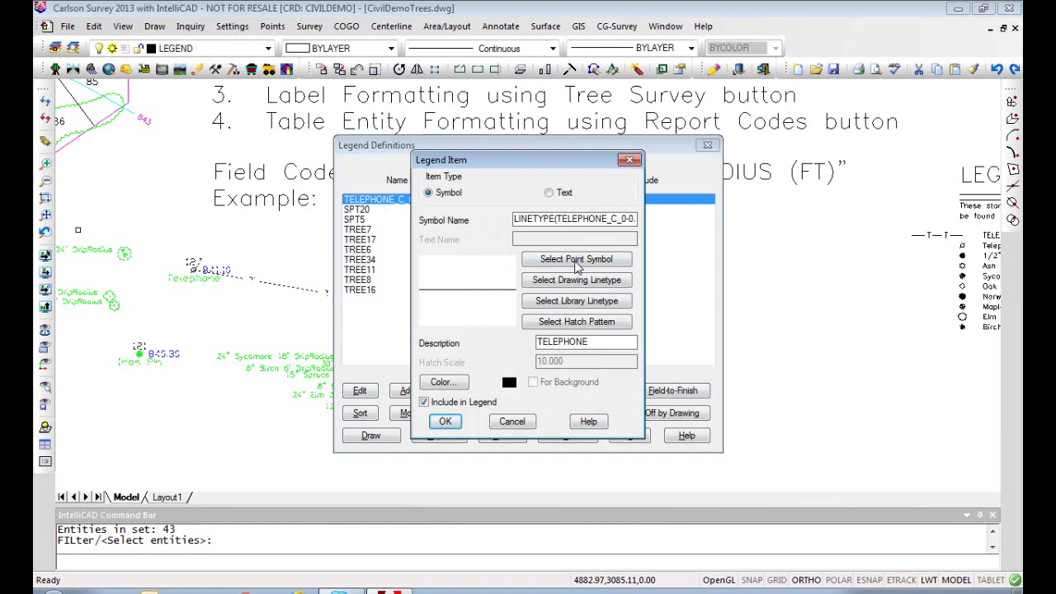
pyautogui.click(559, 307)
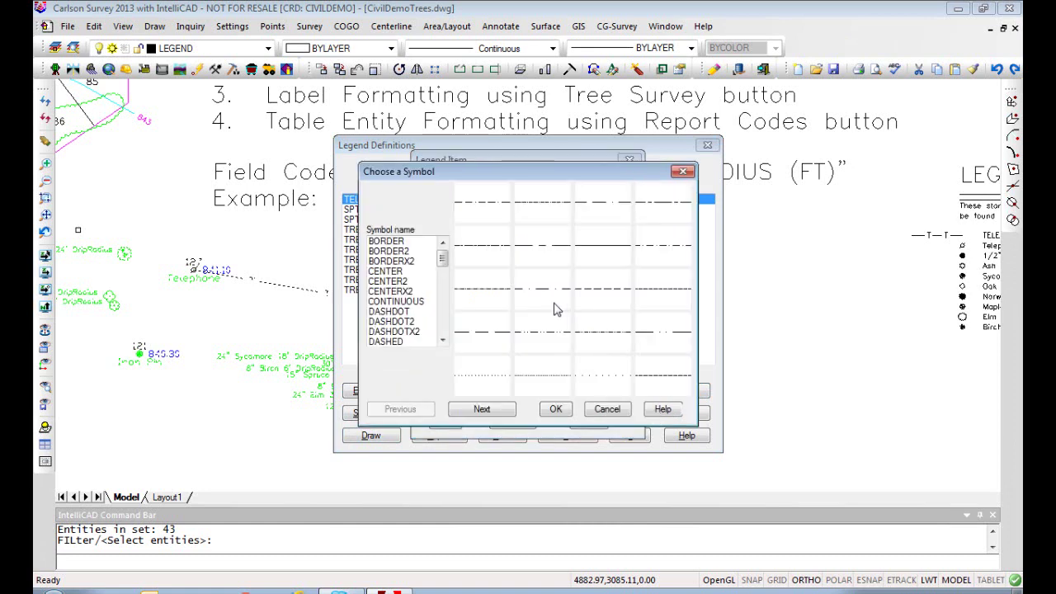
pyautogui.scroll(-1, 443, 324)
pyautogui.scroll(-3, 442, 325)
pyautogui.scroll(-3, 443, 325)
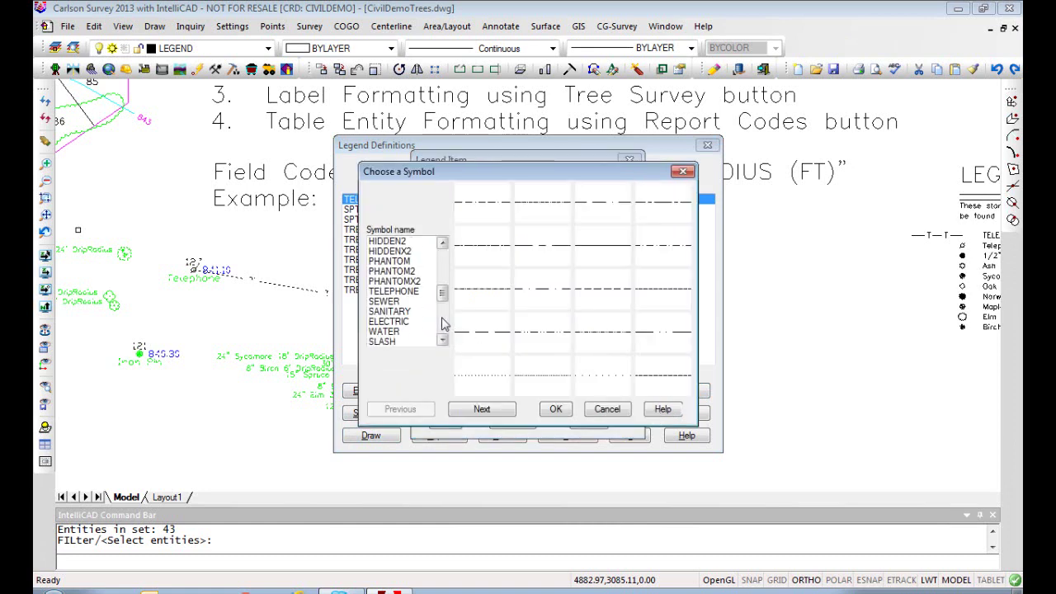
pyautogui.click(555, 408)
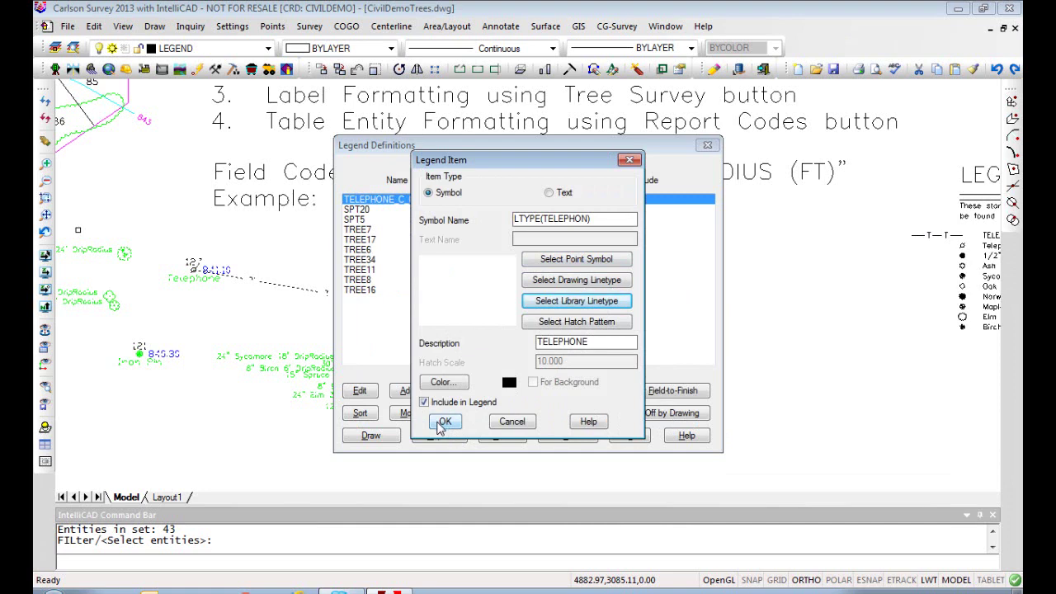
pyautogui.click(444, 422)
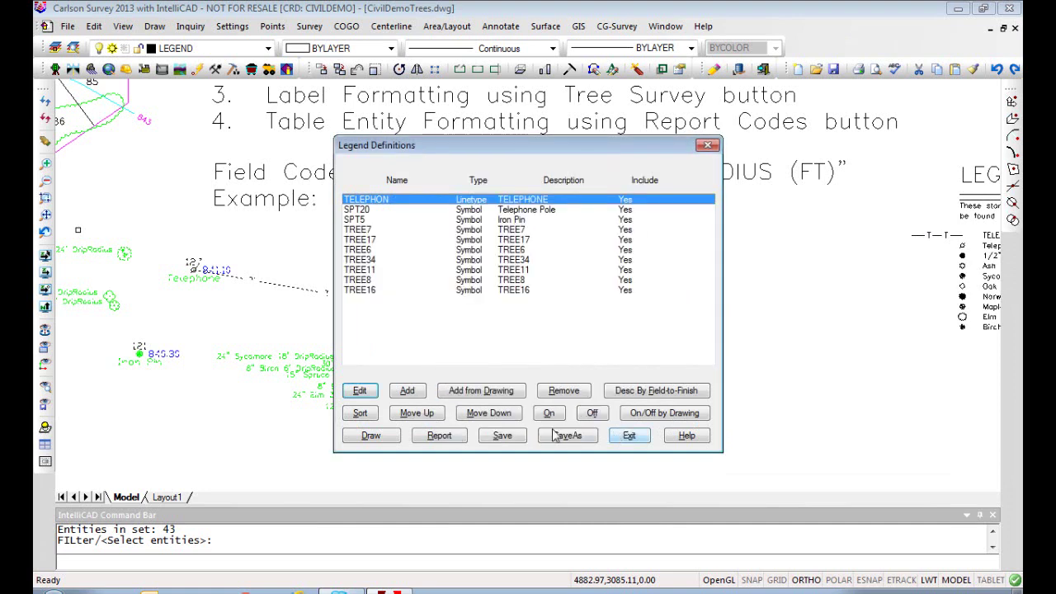
# - Draw the second legend with its upper-left corner beside the original legend
pyautogui.click(371, 437)
pyautogui.click(496, 409)
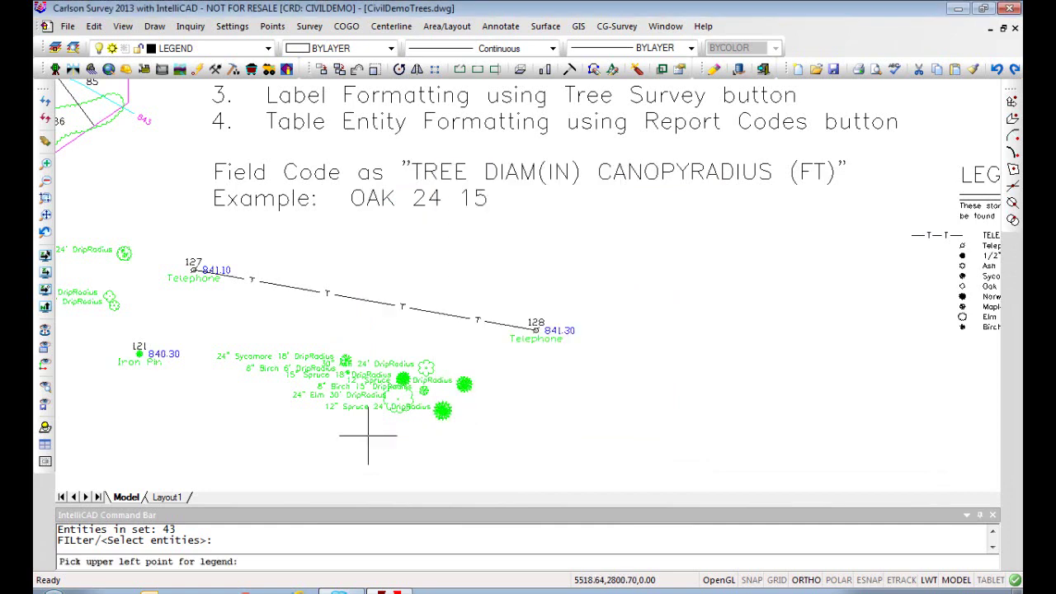
pyautogui.click(677, 276)
# - Exit the legend definitions, answering the save prompt, and pan to view both legends
pyautogui.click(631, 436)
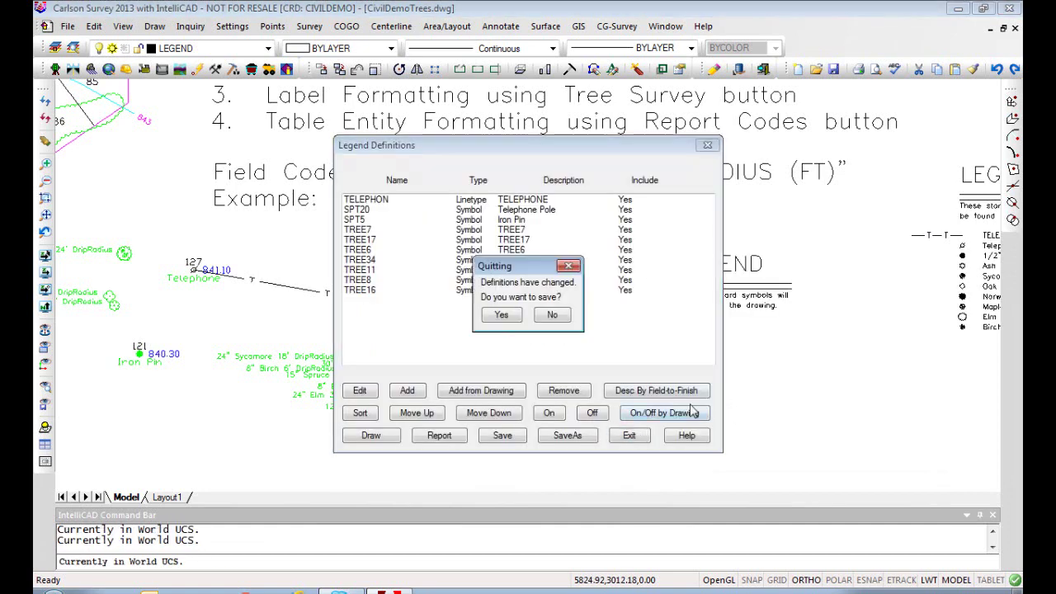
pyautogui.click(552, 315)
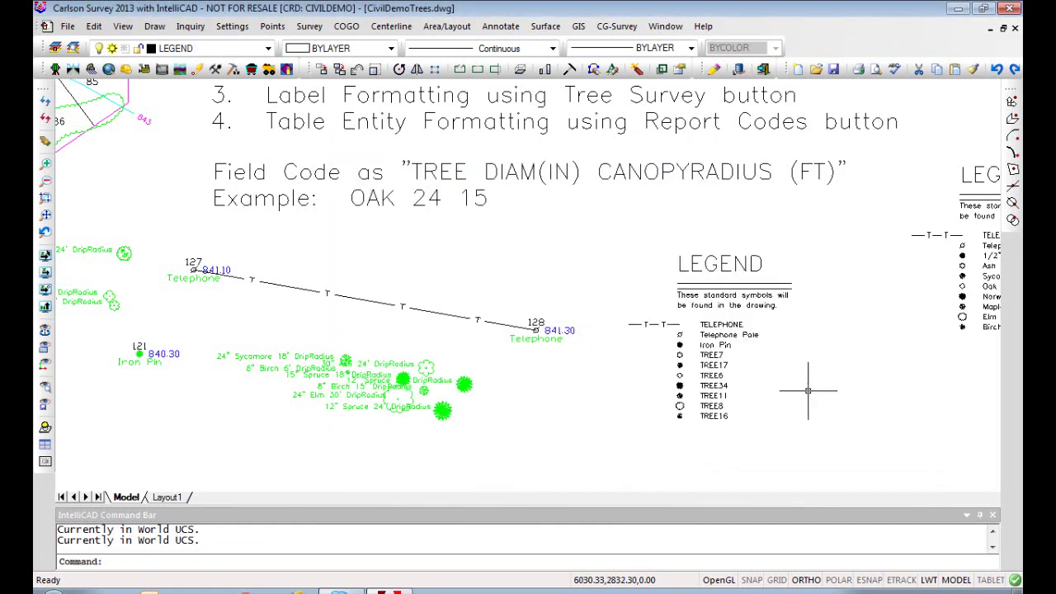
pyautogui.moveTo(809, 382); pyautogui.dragTo(767, 349, button='middle')
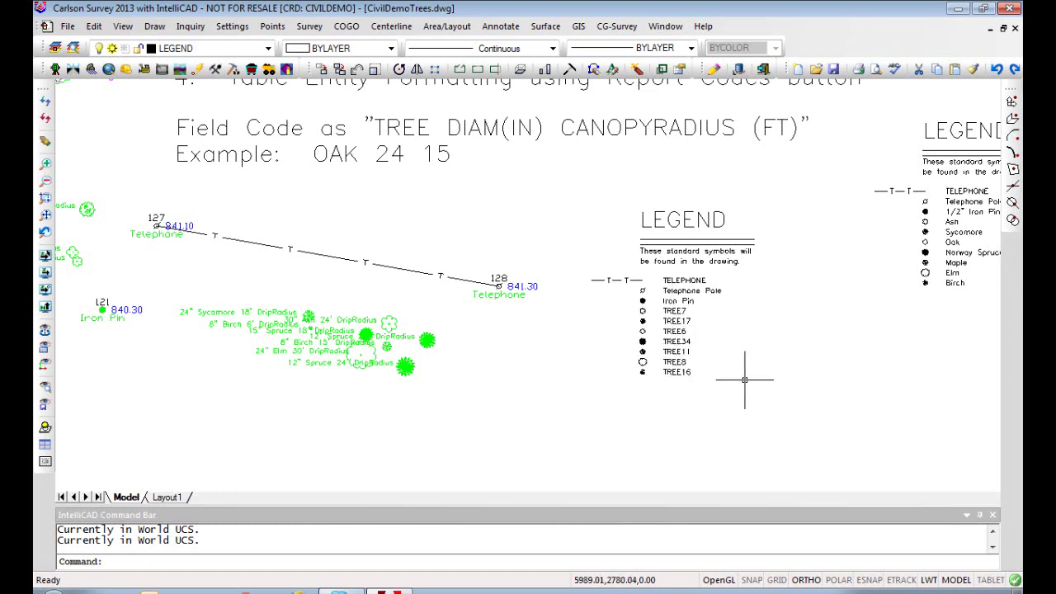
pyautogui.moveTo(745, 372); pyautogui.dragTo(697, 409, button='middle')
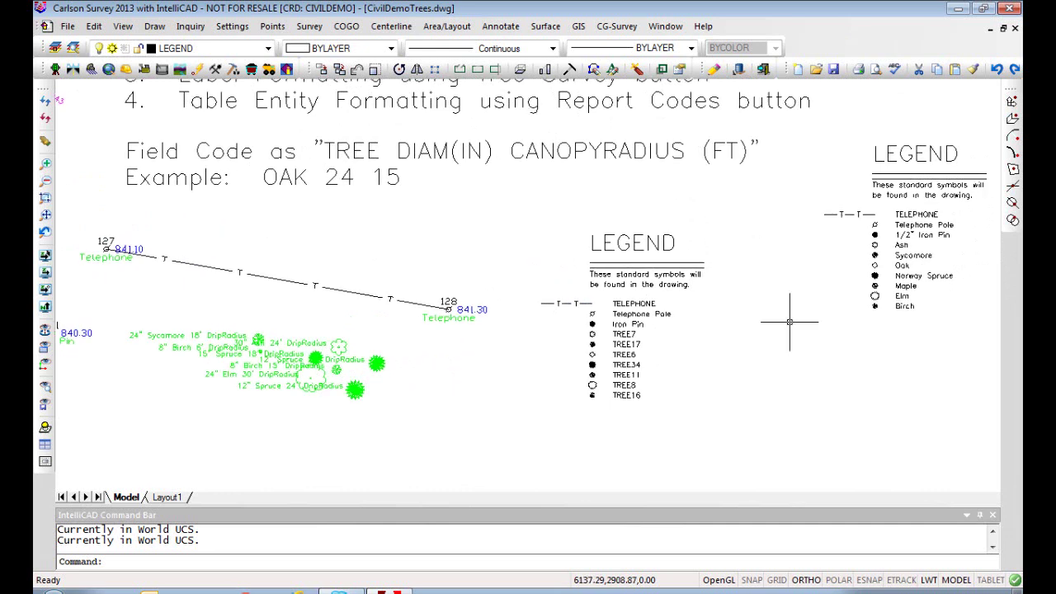